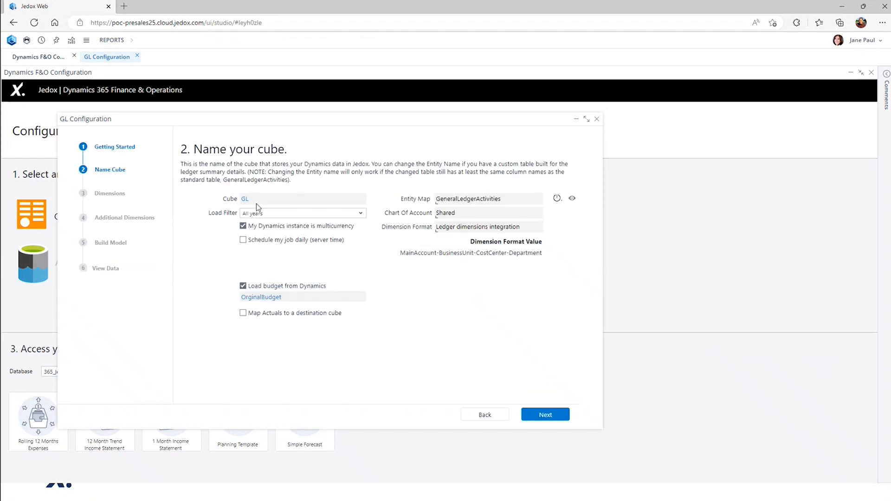
Step: Review the load filter options and the remaining GL configuration pages through View Data, and close the wizard
click(361, 214)
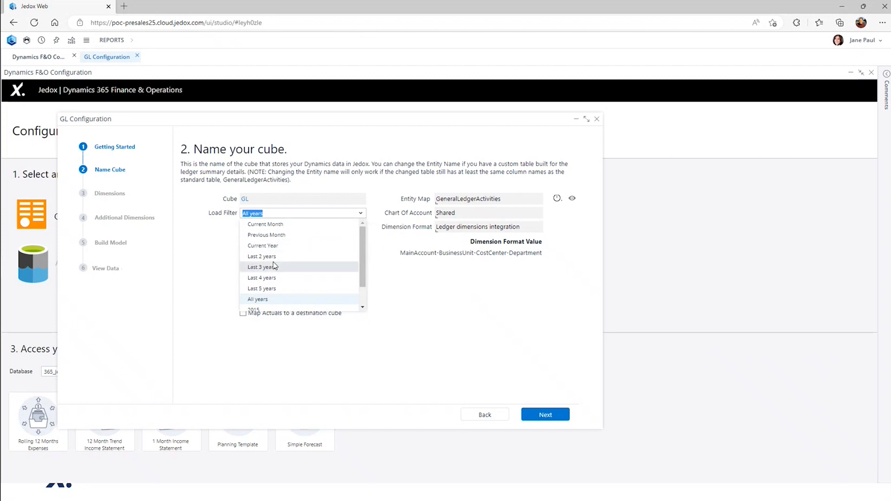
click(213, 252)
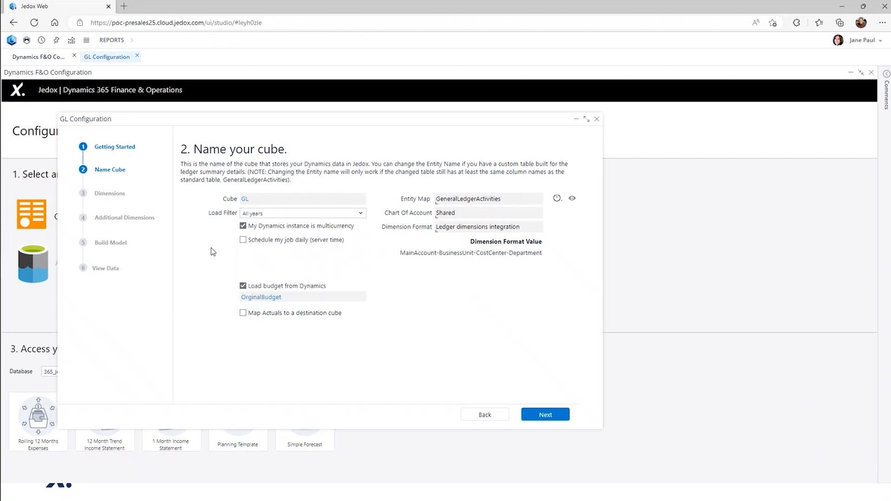
click(116, 194)
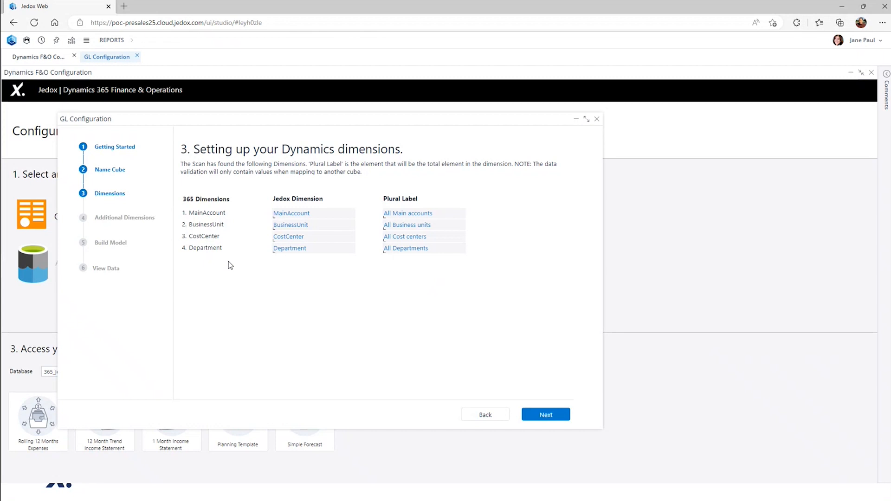
click(126, 219)
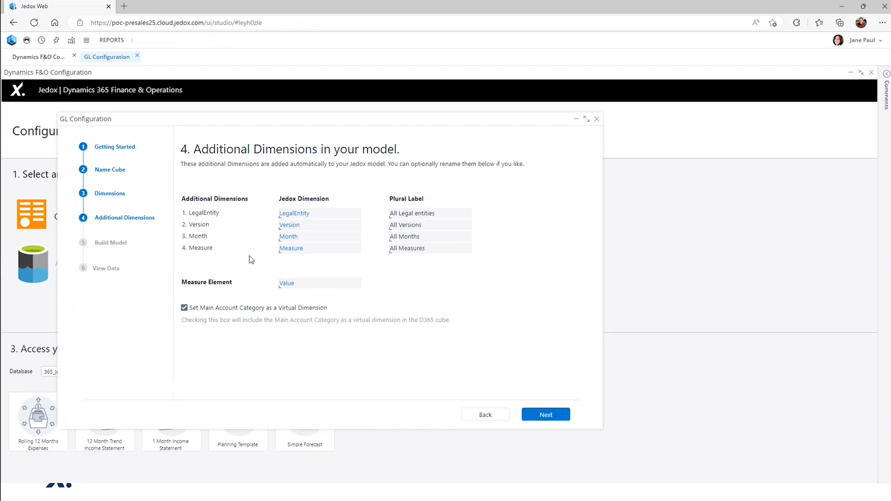
click(113, 246)
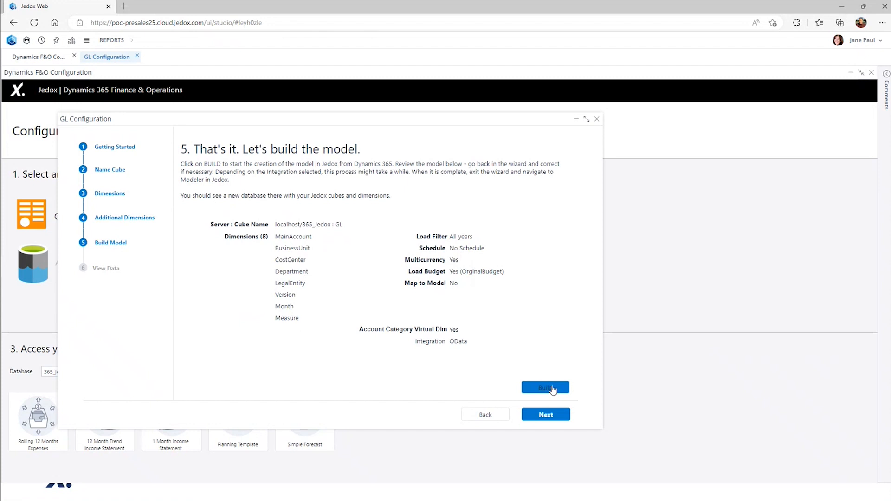
click(107, 270)
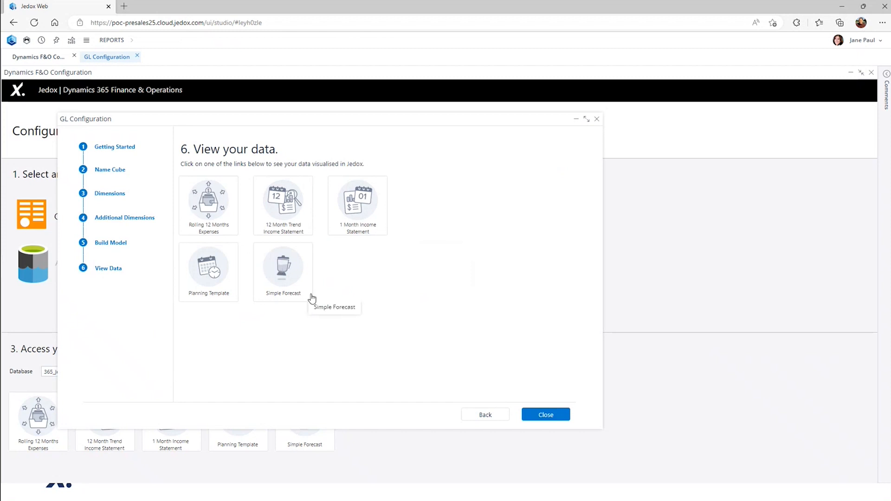
click(597, 120)
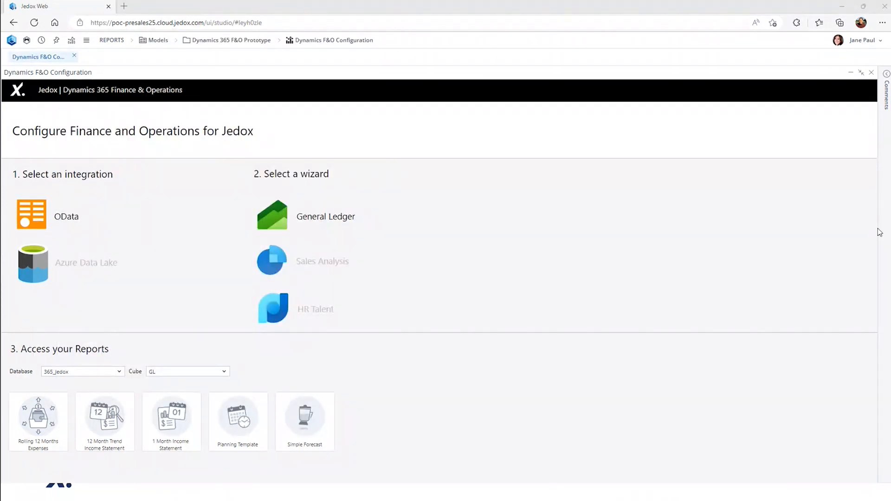
Step: Open the Rolling 12 Months Expenses report and compare its Budget version with Actual, leaving Actual selected
click(39, 428)
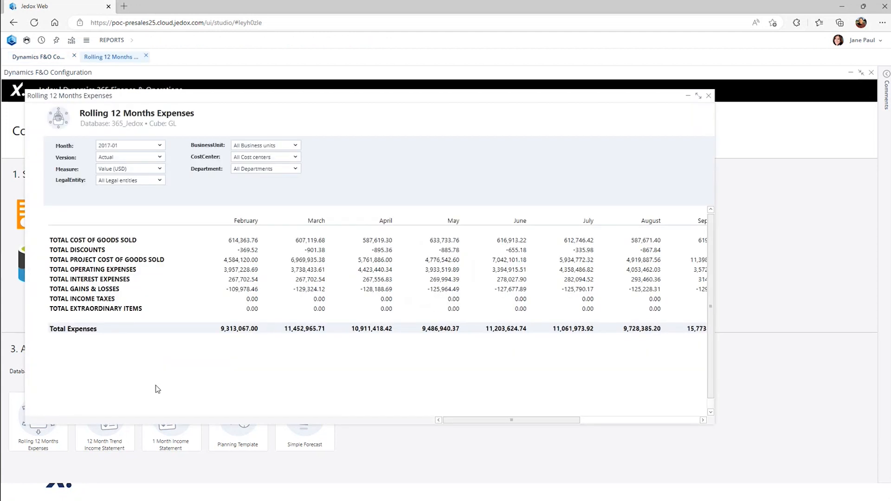
click(158, 147)
click(239, 191)
click(158, 158)
click(118, 189)
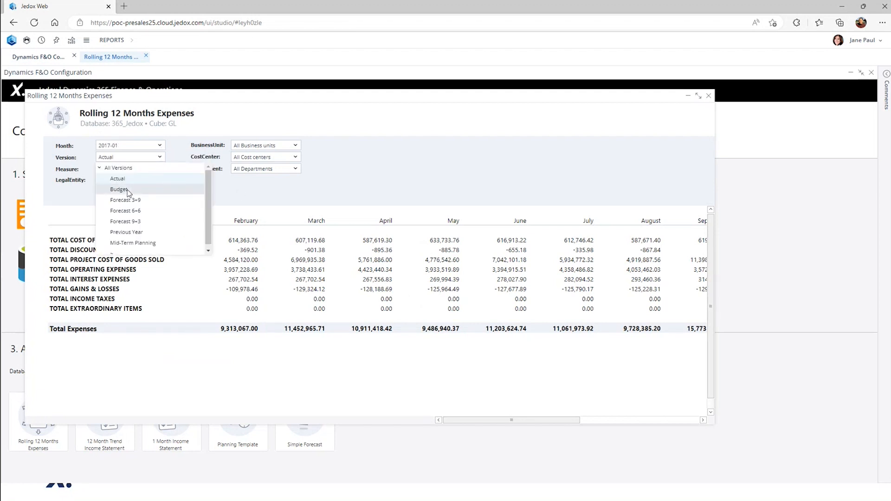
click(159, 157)
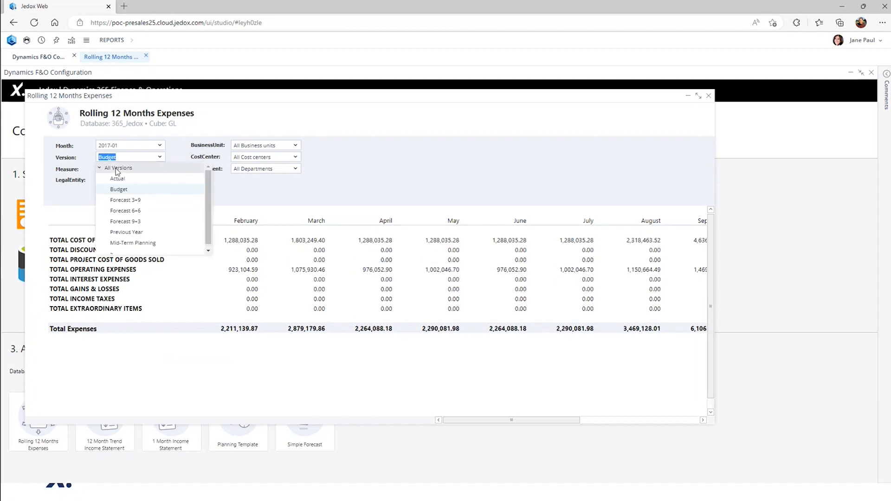
click(124, 179)
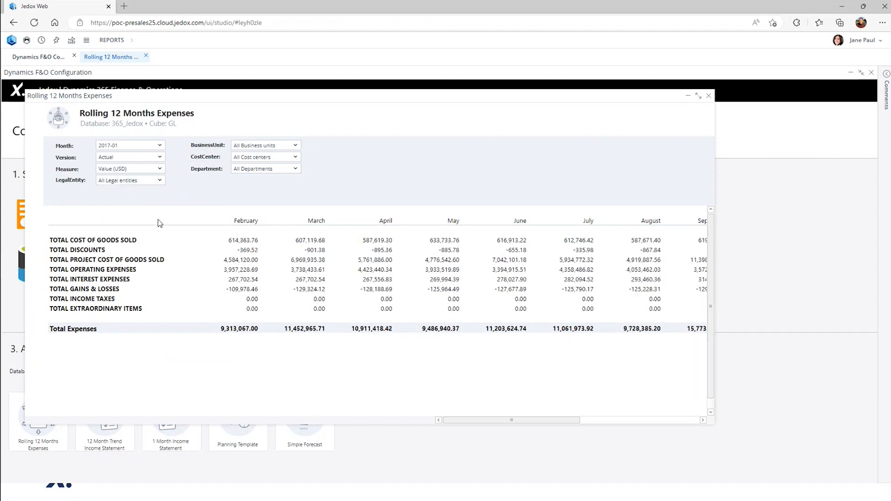
Step: Expand Total Discounts and Total Project Cost of Goods Sold to inspect their accounts, and collapse both groups again
click(88, 252)
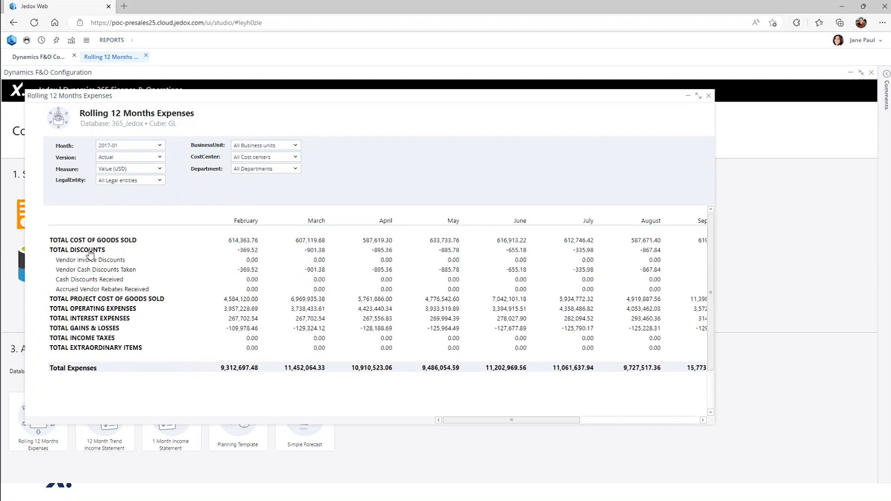
click(102, 300)
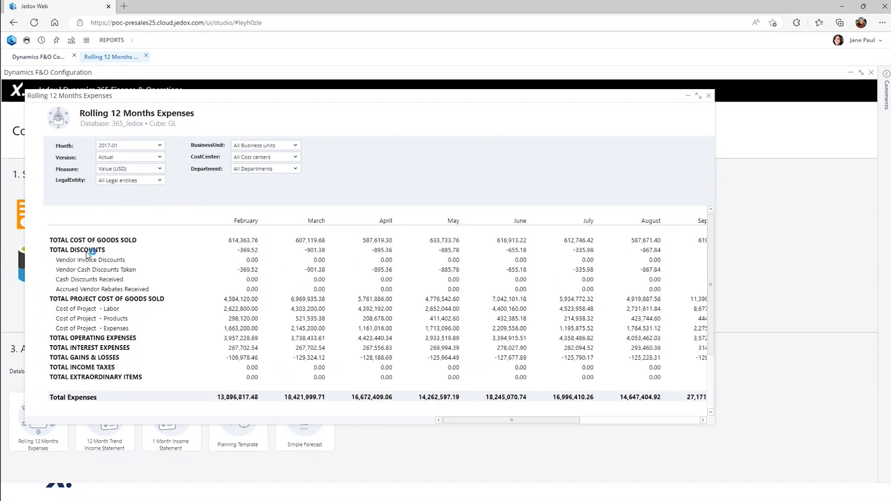
click(89, 251)
click(89, 259)
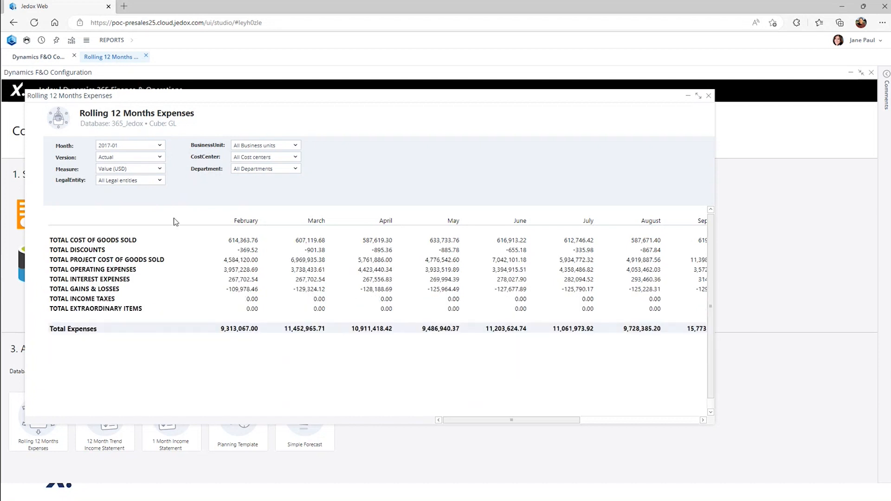
Step: View the expenses for the legal entity Contoso Entertainment System USA and reset the filter to All Legal entities
click(163, 182)
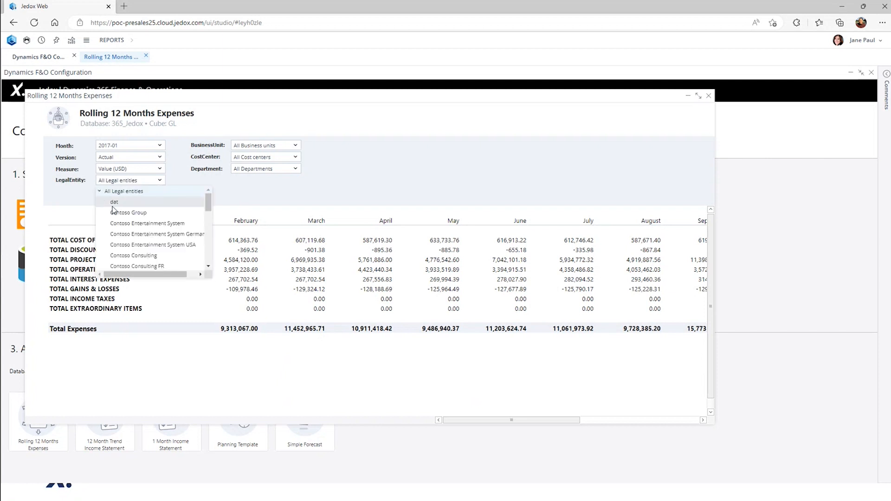
click(143, 245)
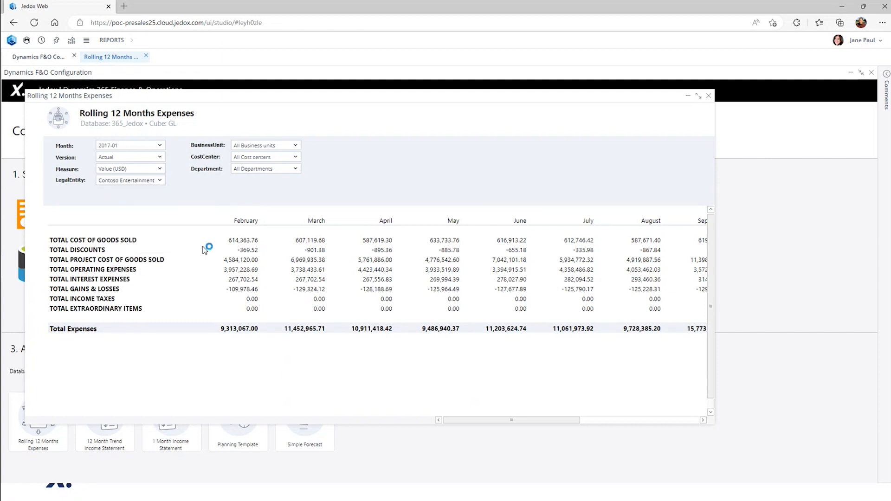
click(162, 180)
click(134, 193)
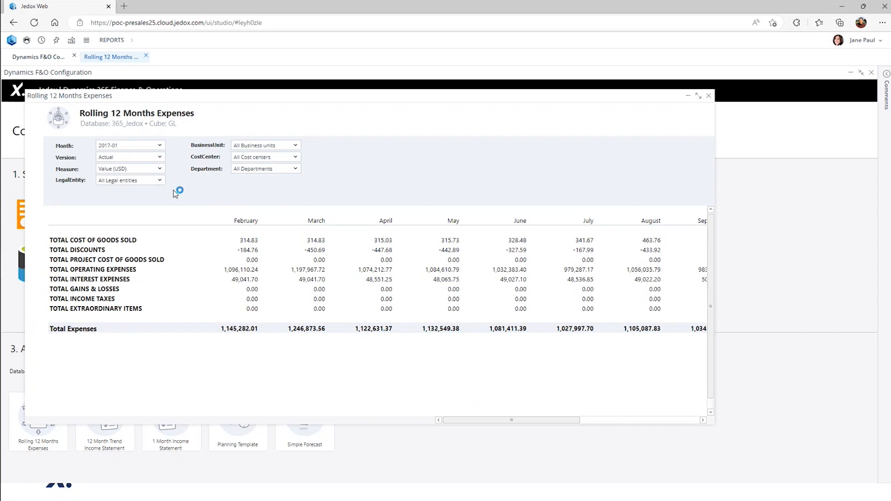
Step: Browse the available business units, cost centers and departments in the report filters without changing the selections
click(295, 145)
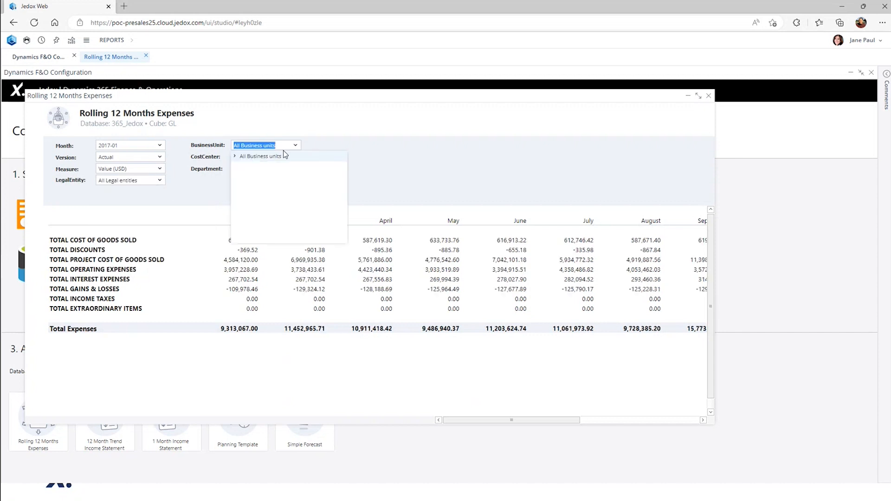
click(235, 157)
click(387, 148)
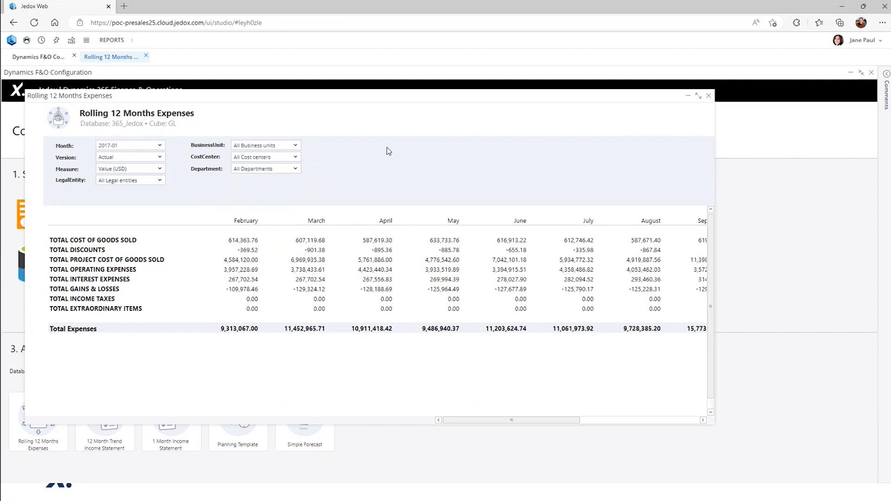
click(295, 157)
click(235, 168)
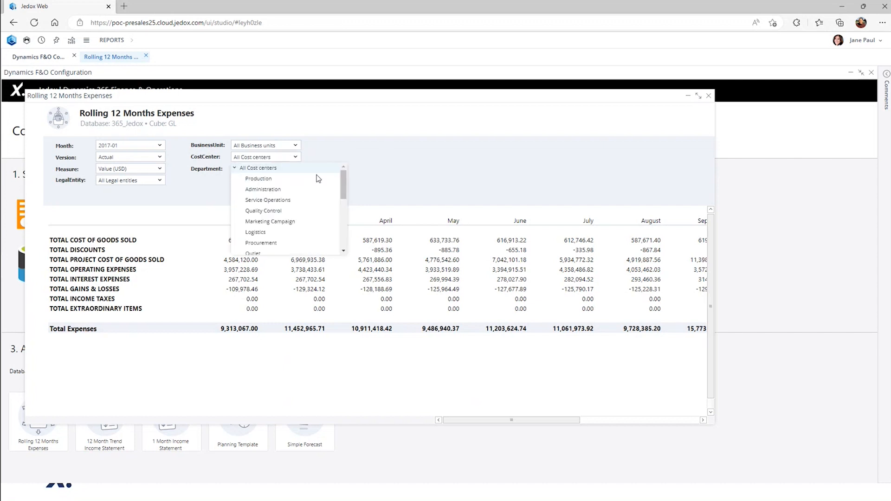
click(374, 174)
click(296, 170)
click(235, 180)
click(405, 179)
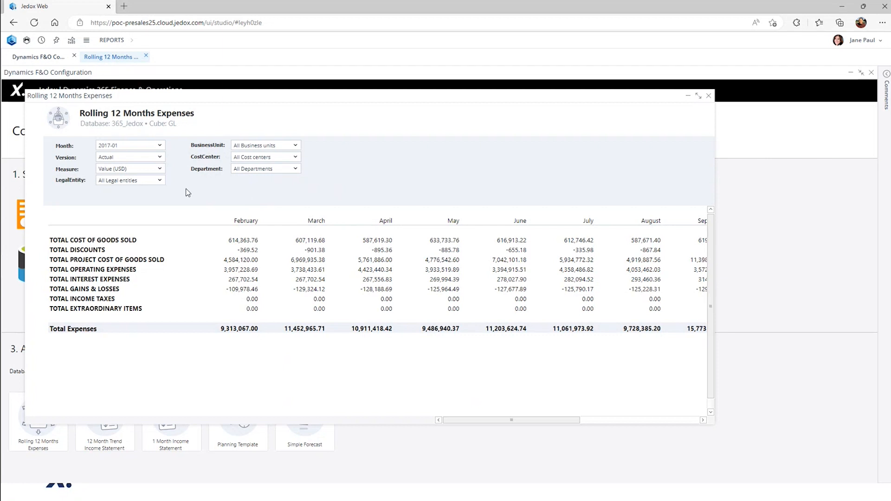
Step: Show the rolling expenses for month 2017-03 and close the report
click(160, 145)
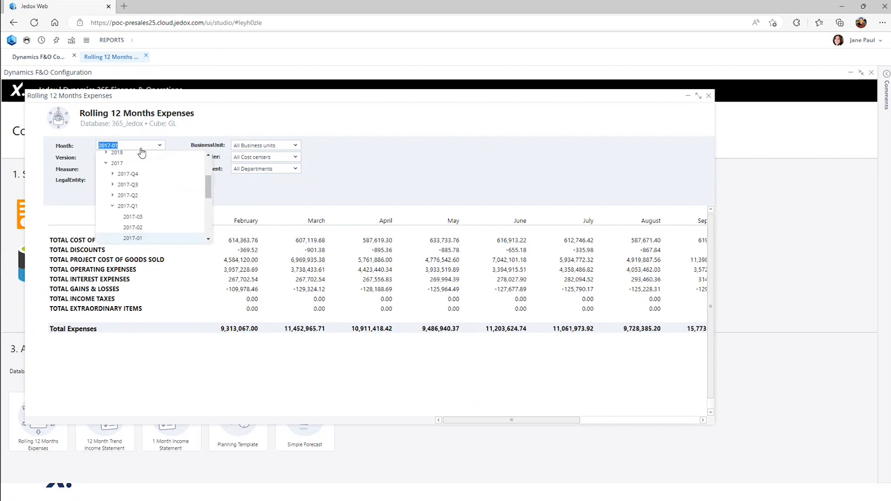
click(134, 217)
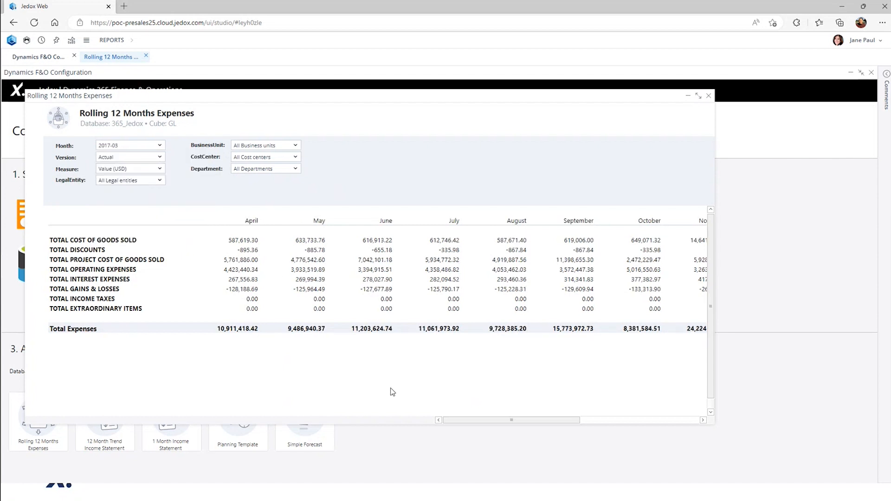
drag(479, 419, 408, 420)
click(709, 96)
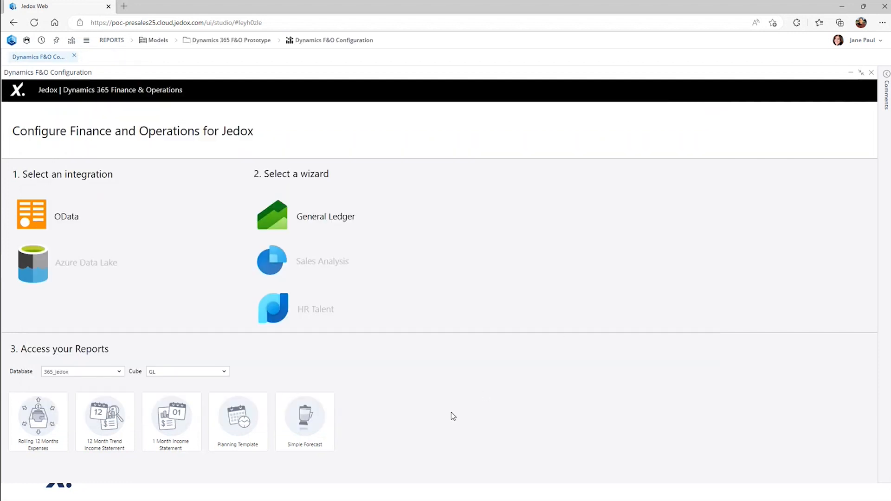
Step: Open the Simple Forecast report and set its version to Forecast 3+9
click(305, 420)
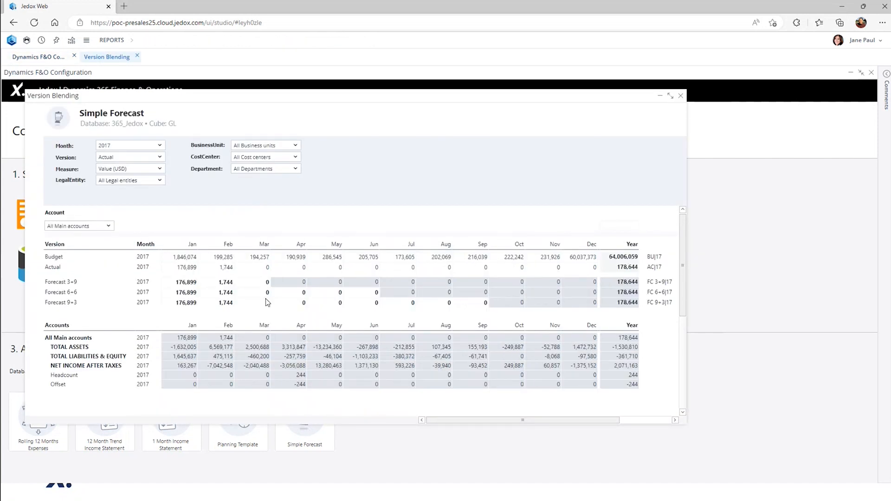
click(160, 157)
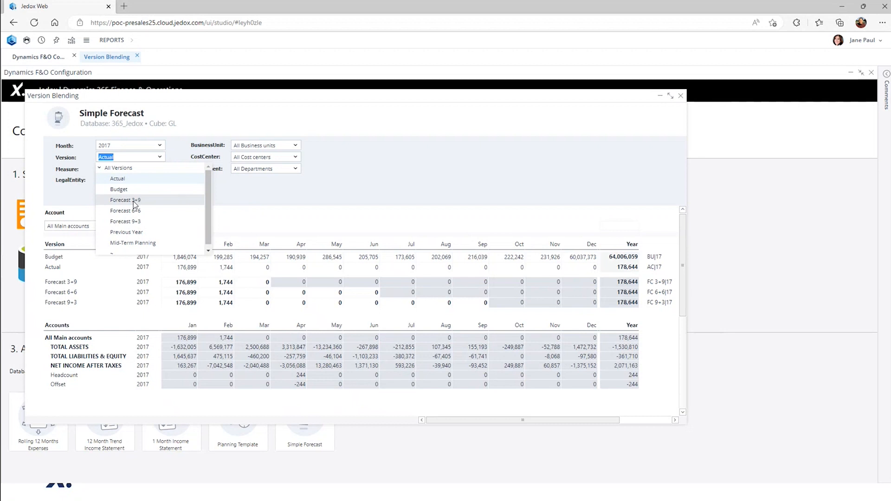
click(132, 201)
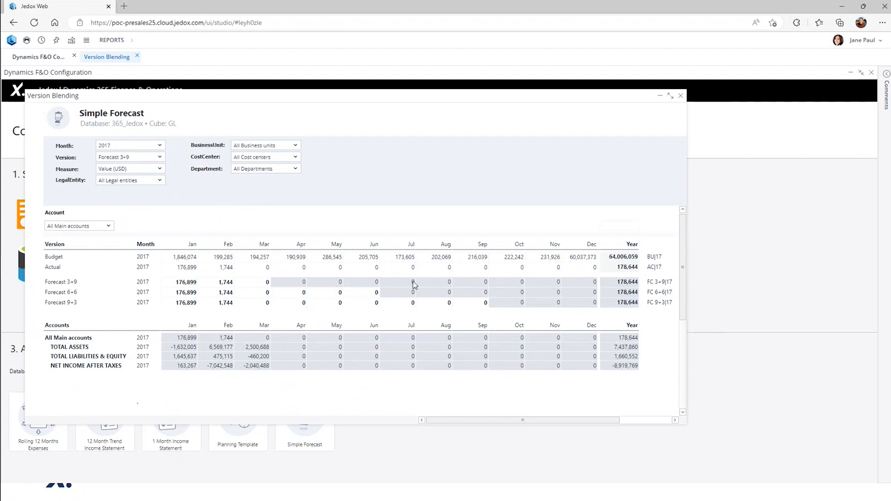
Step: Copy the 2017 budget into the Forecast 3+9 row through its Year total
click(635, 284)
click(644, 283)
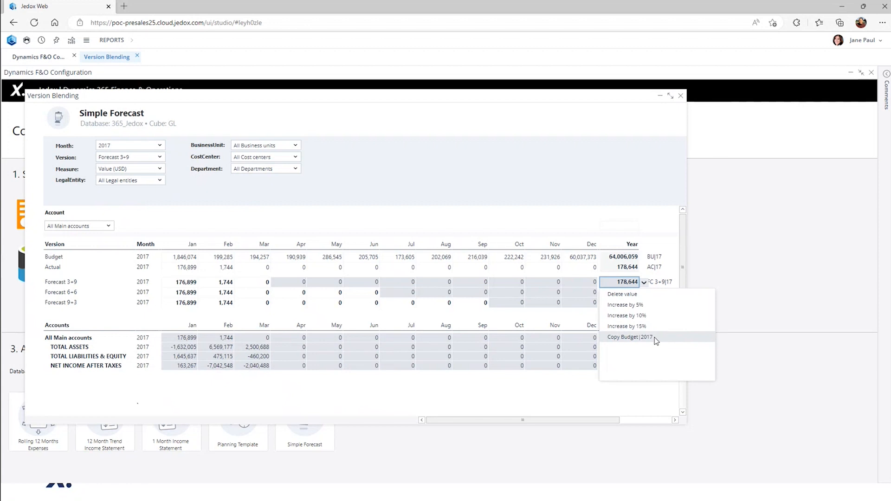
click(657, 341)
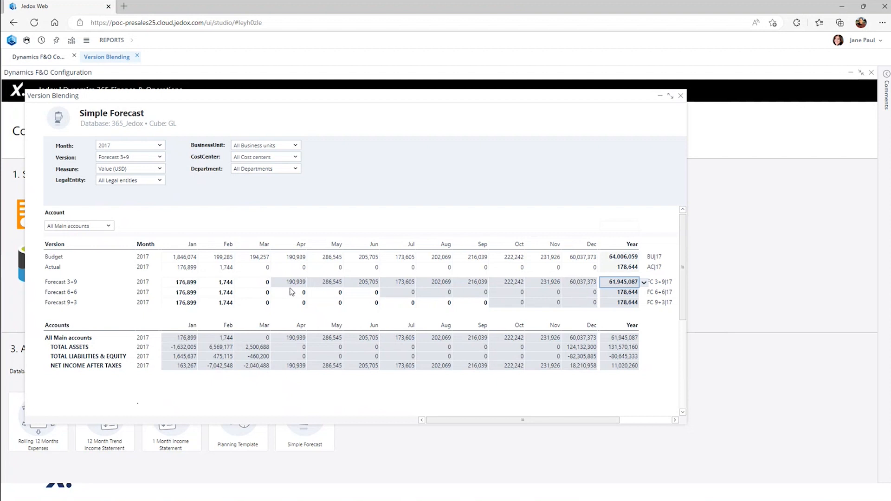
Step: Set the December value of Forecast 3+9 to #60m and check the December total for All Main accounts
click(581, 285)
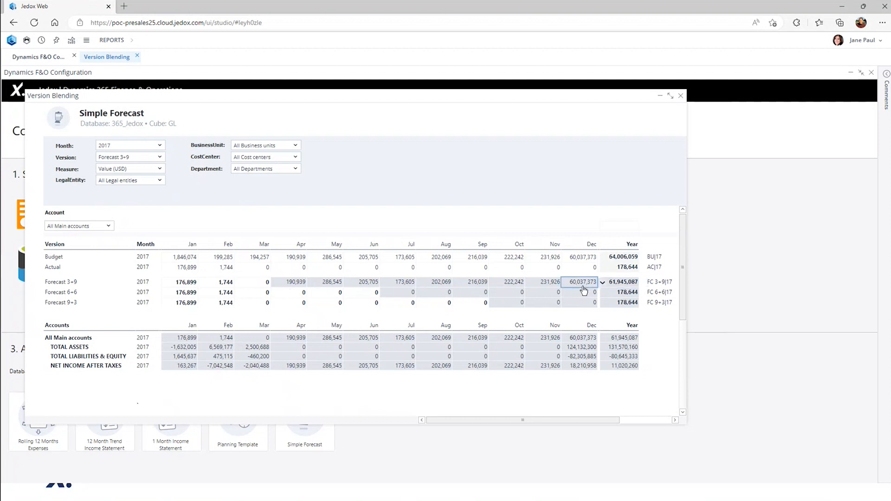
text(#60m)
key(Return)
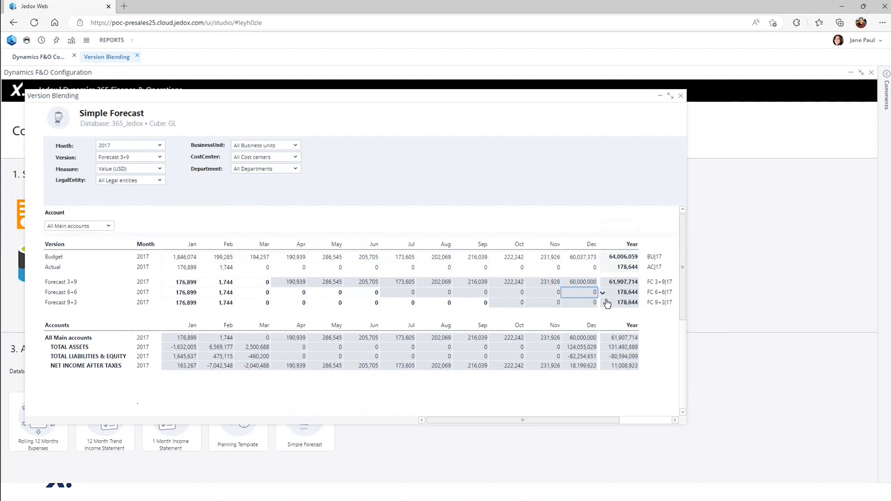
click(590, 340)
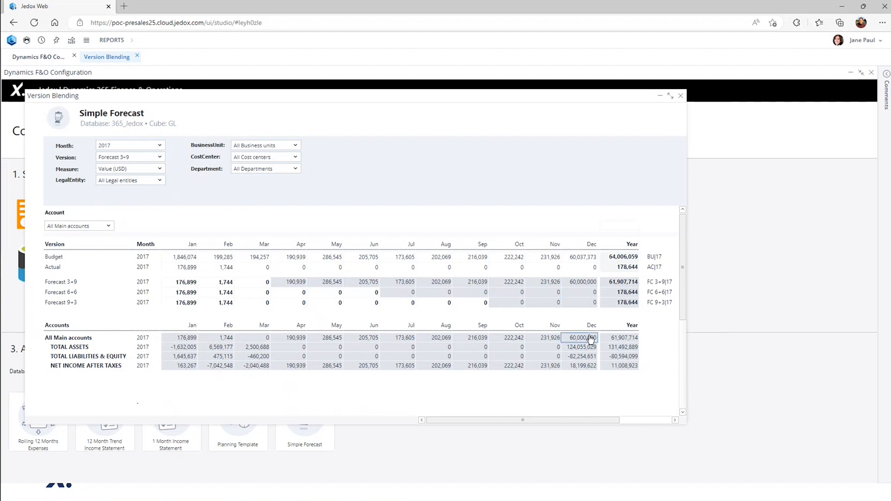
Step: Expand Total Assets down to the cash accounts and set the December value of Bank Account - USD to #20m
click(68, 350)
click(94, 357)
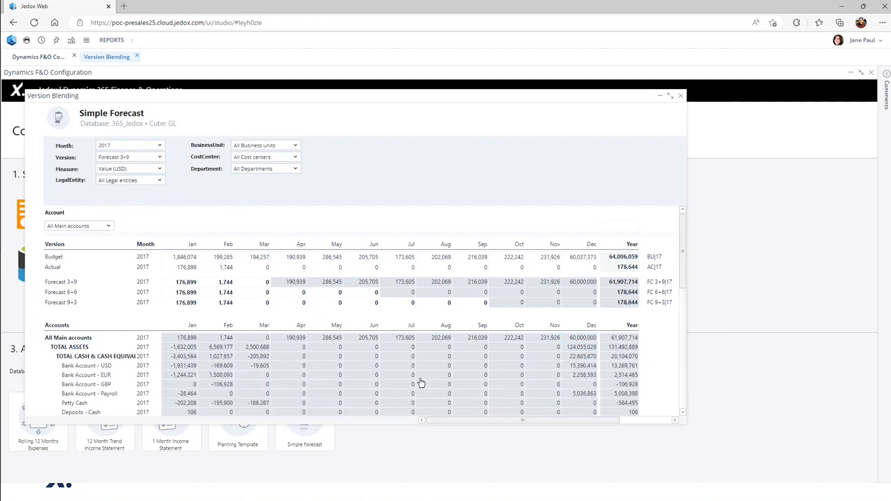
click(579, 366)
text(#20m)
key(Return)
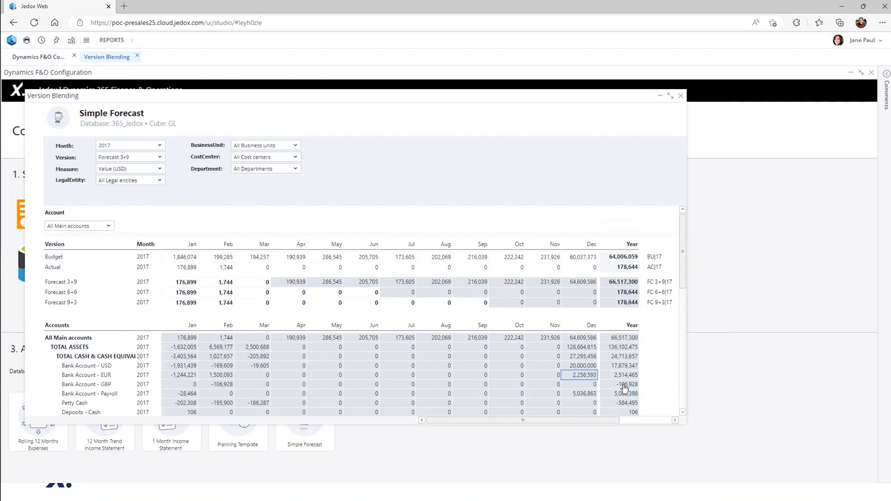
Step: Set the December value of Forecast 3+9 to #70m and close the Simple Forecast report
click(582, 338)
click(577, 284)
click(584, 366)
text(#70m)
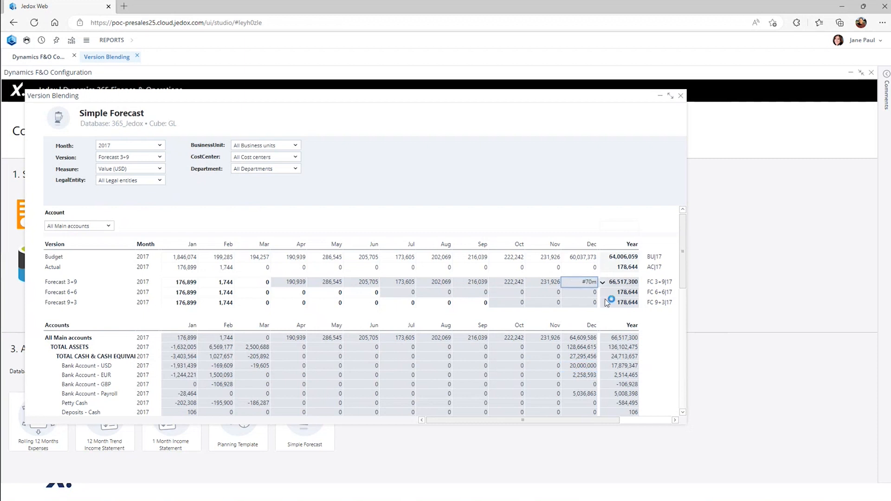
key(Return)
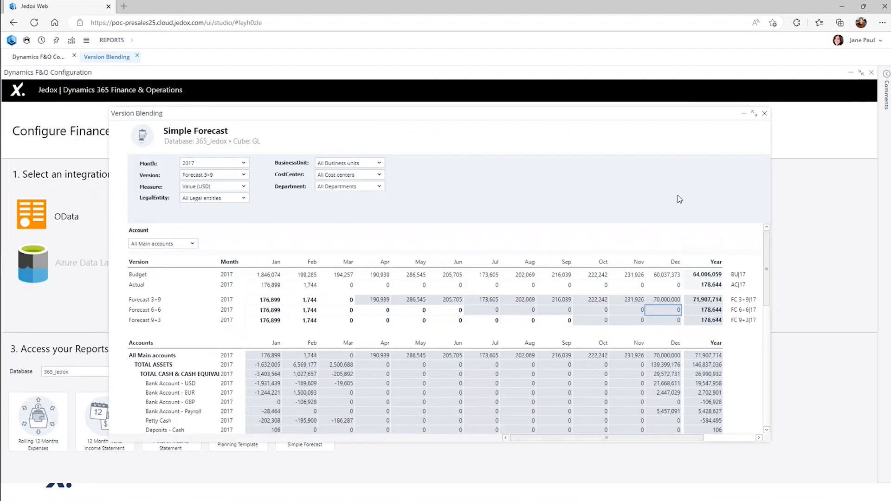
click(764, 113)
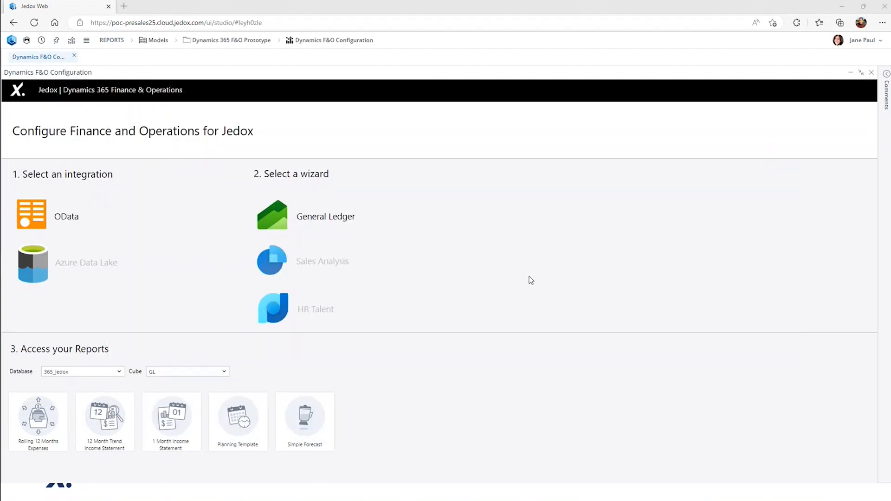
Step: Open the Planning Template report and start the Planning Assistant on the Qtr 3 Budget cell of Total Assets
click(242, 425)
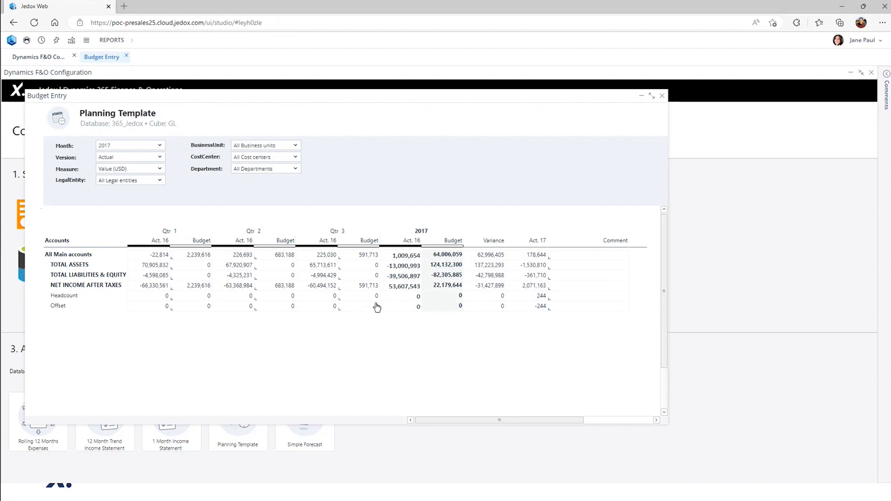
click(358, 269)
click(385, 266)
click(363, 266)
right_click(361, 268)
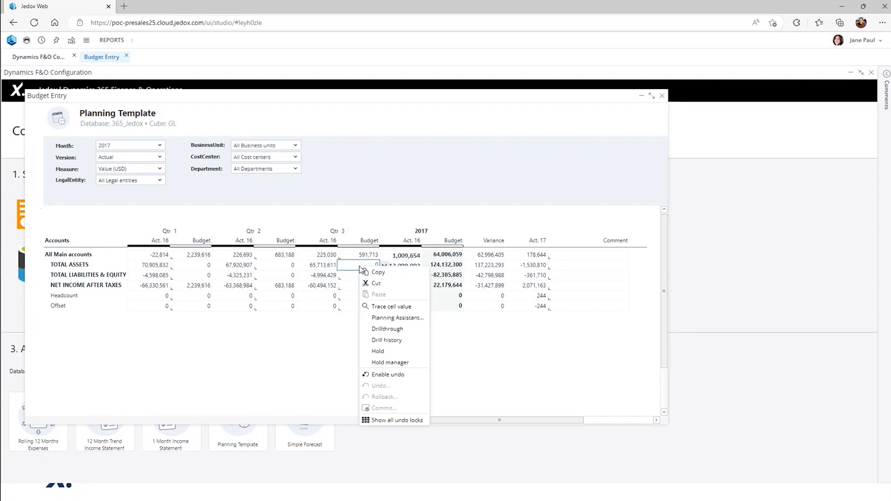
click(408, 318)
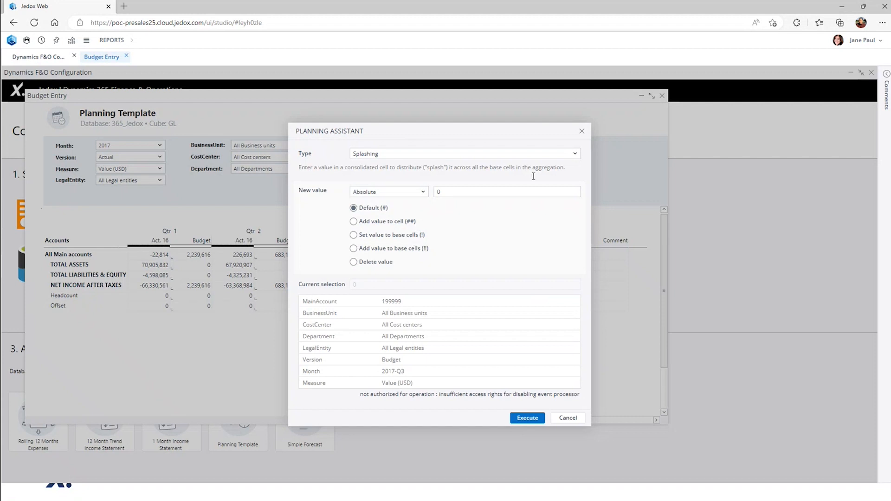
Step: Set the Planning Assistant type to Copy and choose Actual as the source version
click(576, 154)
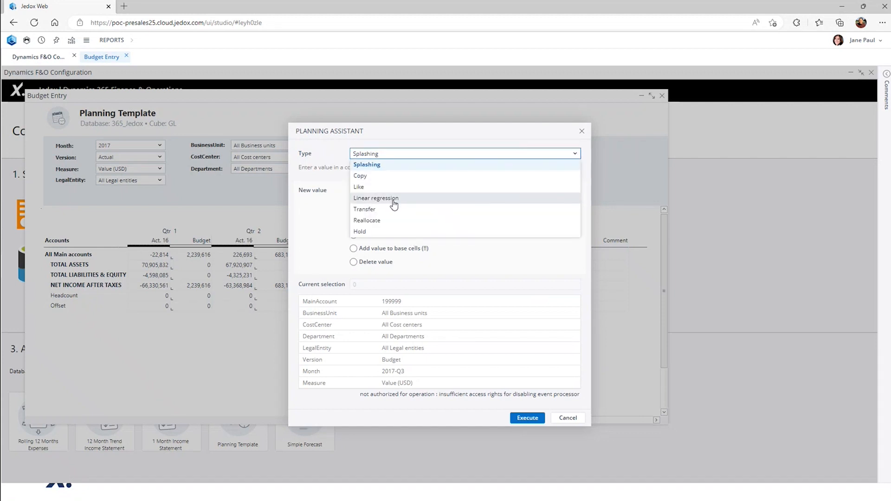
click(376, 176)
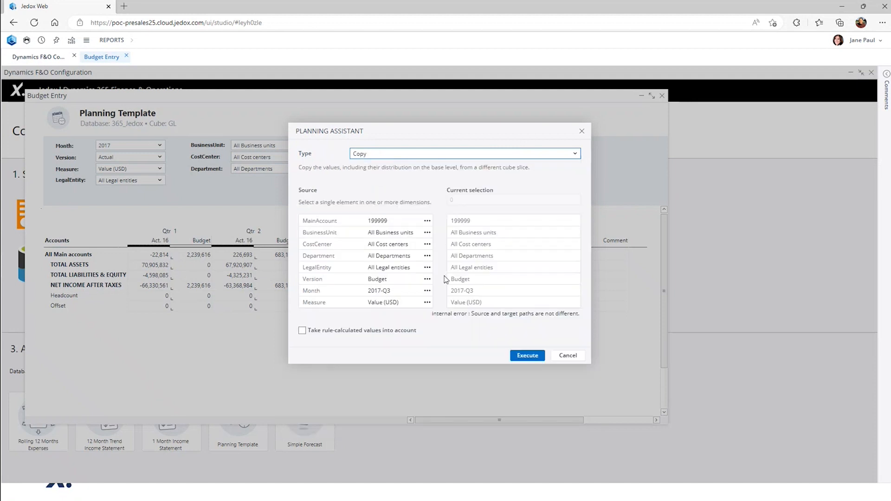
click(426, 280)
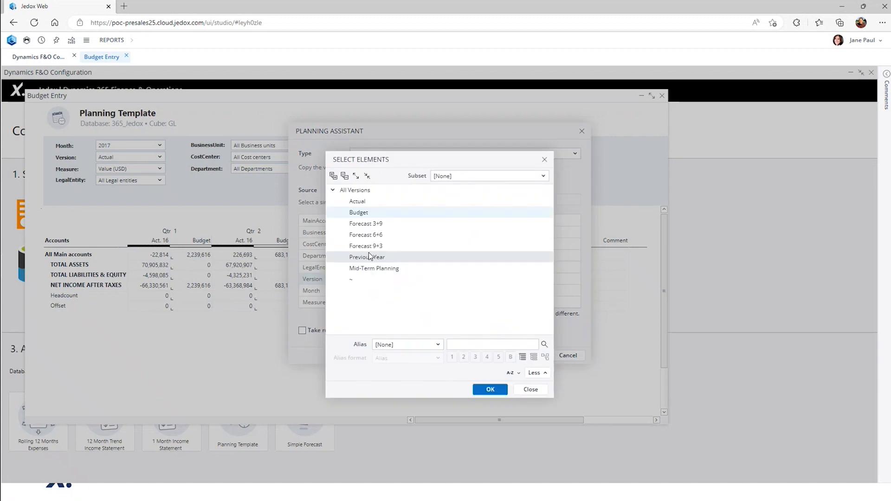
click(362, 206)
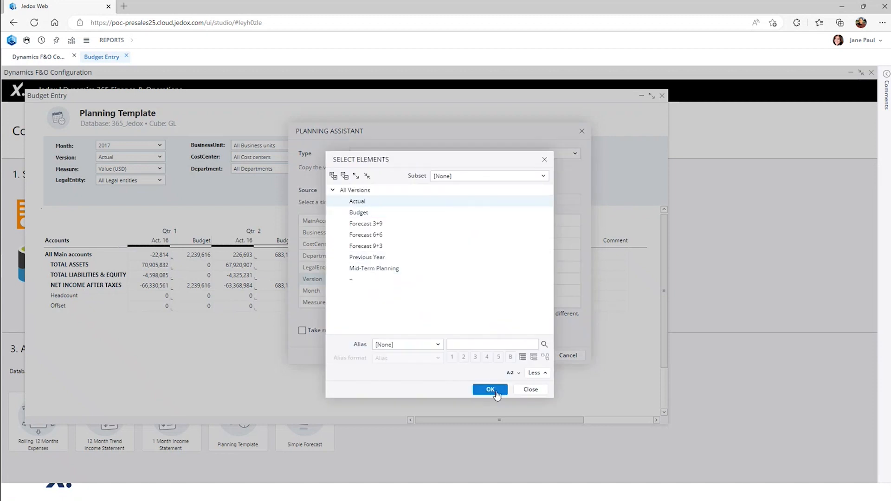
click(490, 390)
Step: Choose 2016-Q3 as the source month and execute the copy into the 2017-Q3 budget
click(427, 291)
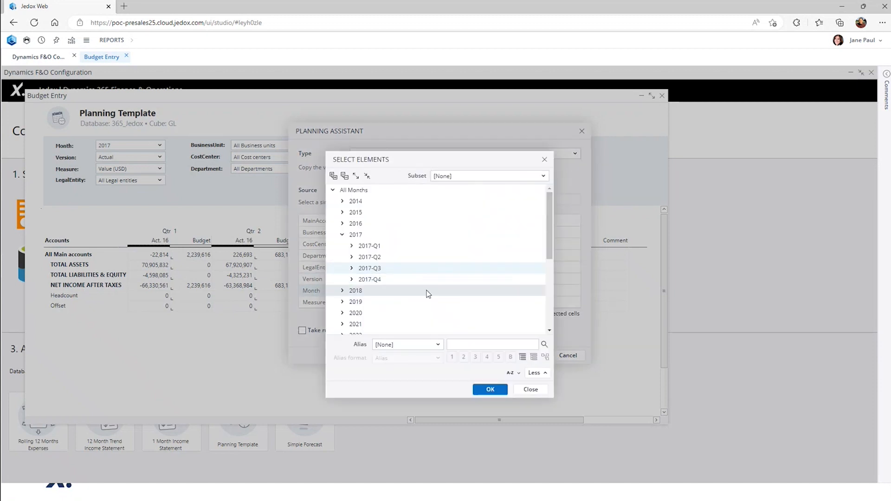
click(343, 224)
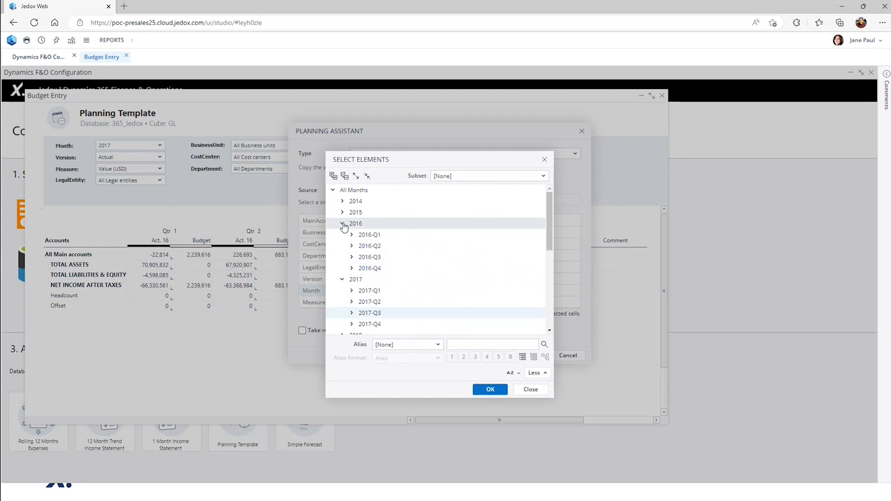
click(372, 258)
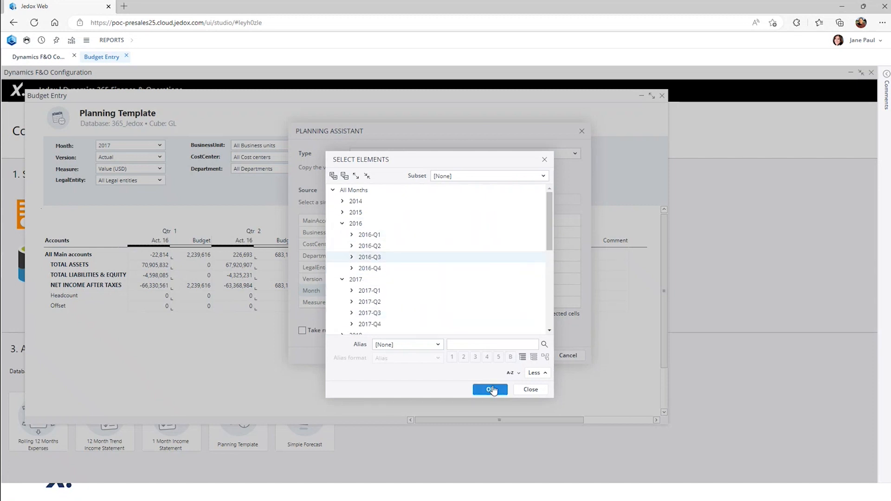
click(489, 389)
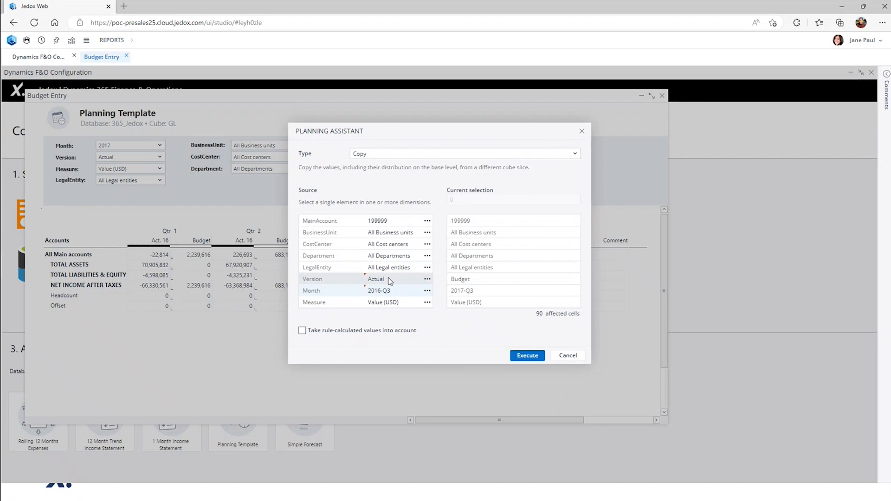
drag(353, 273, 499, 294)
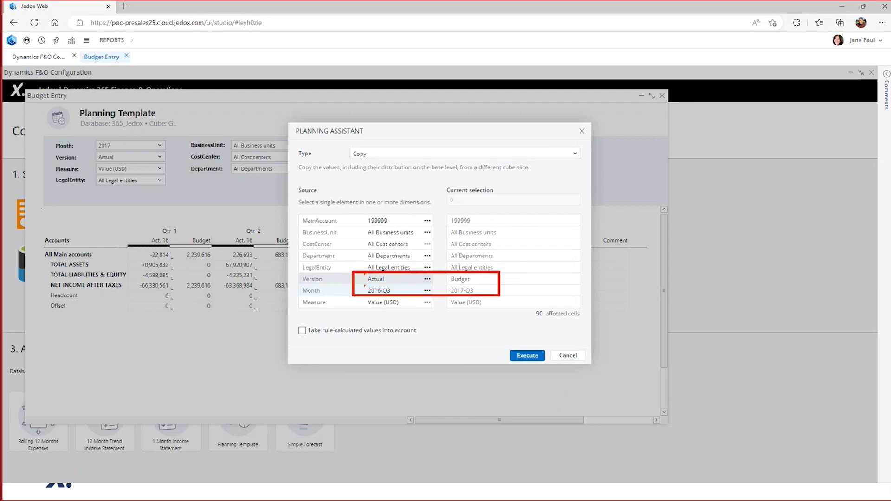
mouse_move(407, 282)
mouse_down()
mouse_move(455, 281)
mouse_move(432, 290)
mouse_move(450, 290)
mouse_up()
key(Escape)
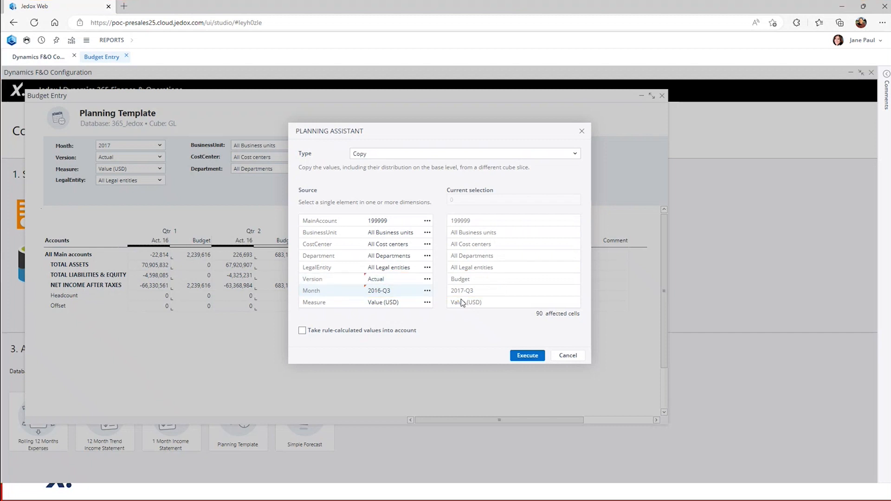
click(531, 357)
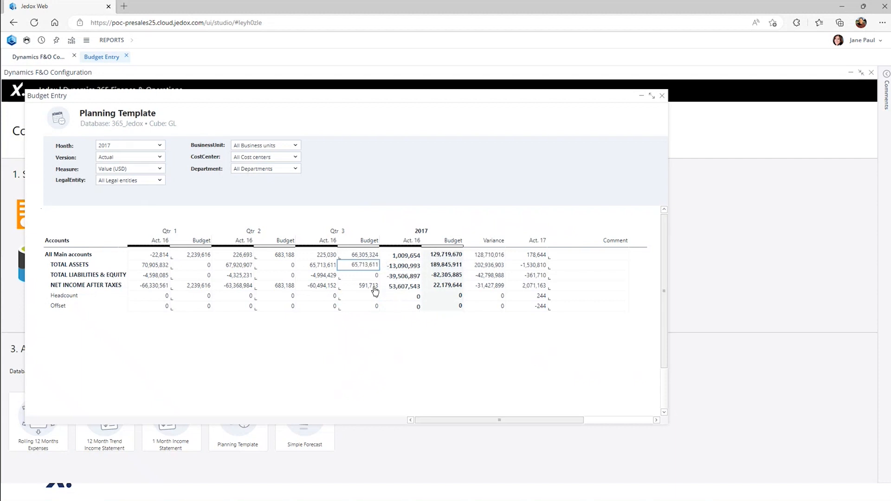
Step: Examine the Qtr 3 budget across the Total Assets sub-accounts and for Contoso Entertainment System USA, returning to All Legal entities
double_click(80, 267)
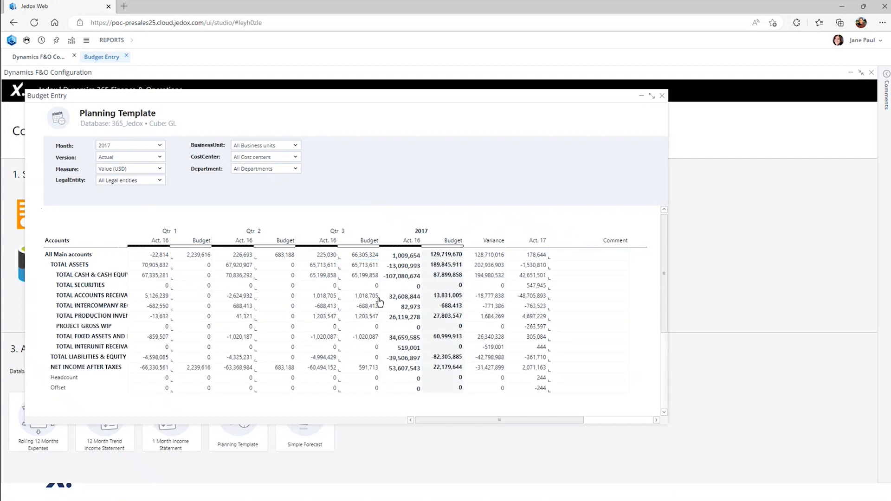
double_click(69, 265)
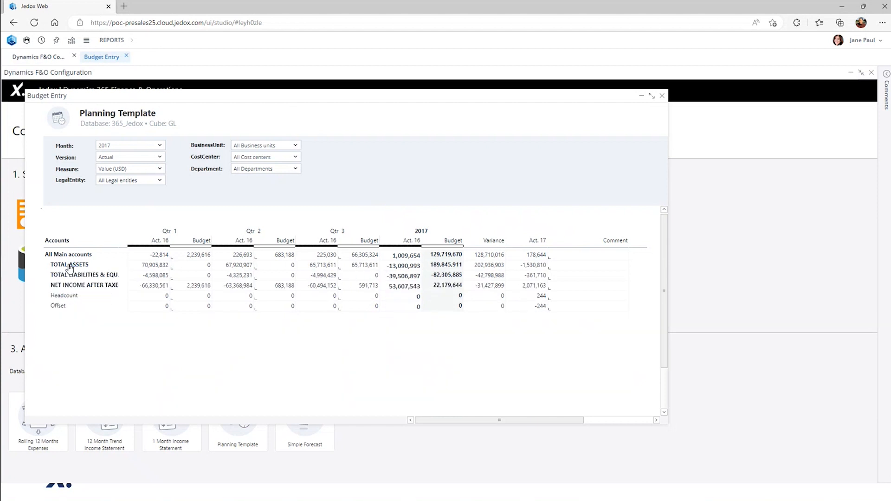
click(159, 182)
click(101, 191)
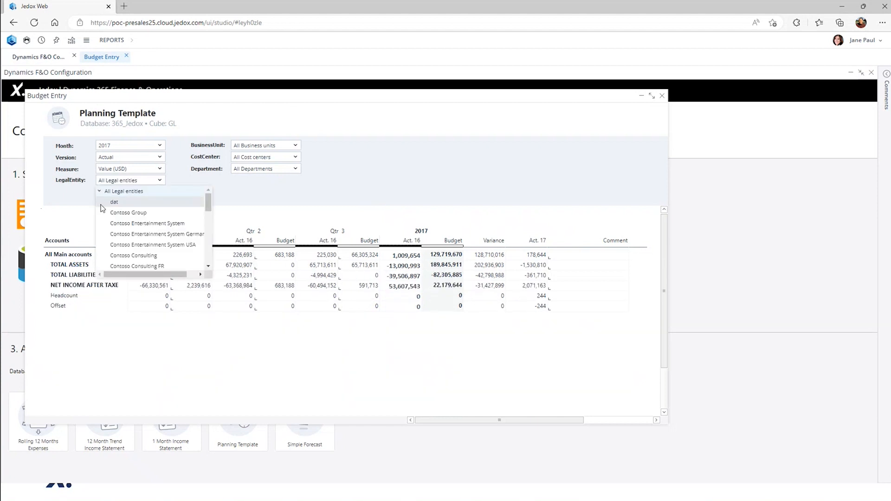
click(165, 246)
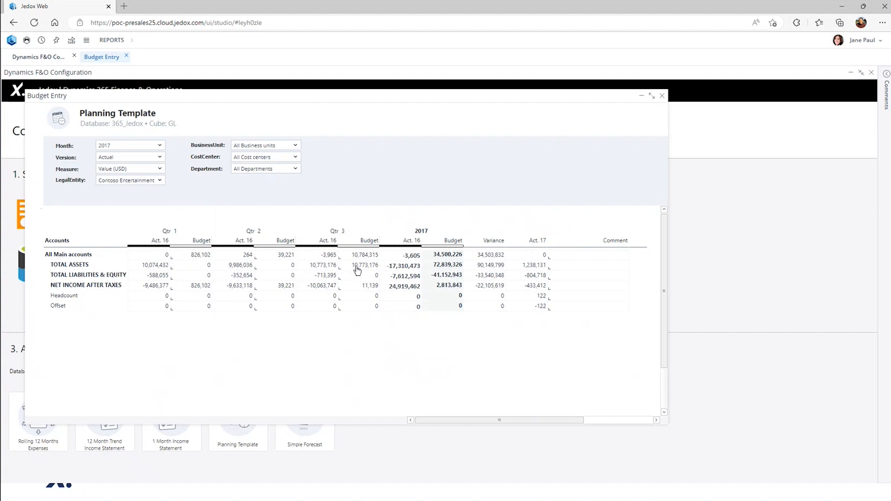
click(160, 180)
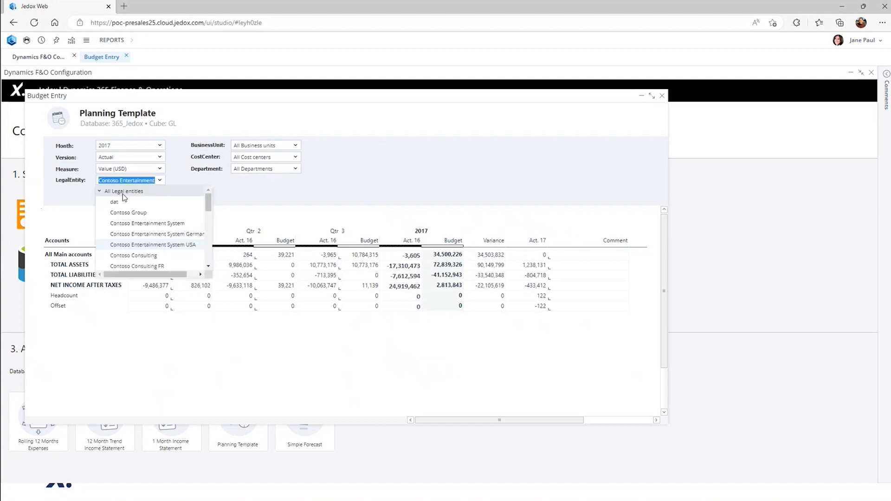
click(123, 194)
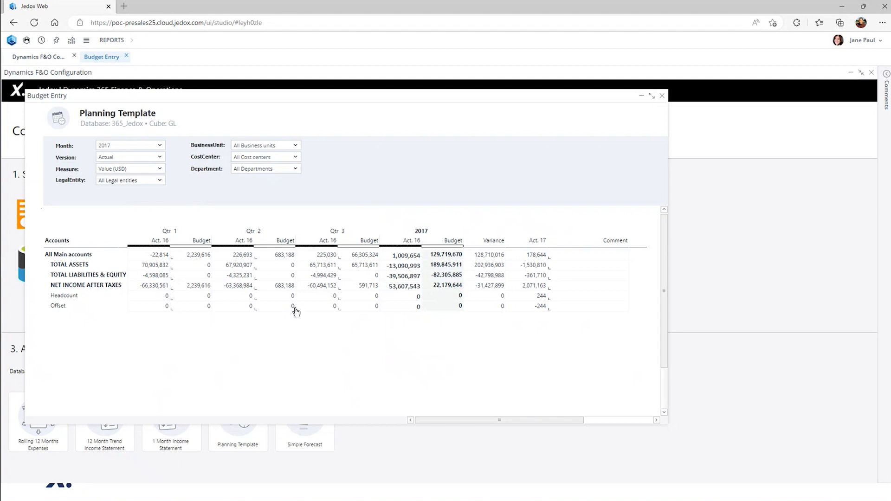
Step: Set the Qtr 3 Budget value of Total Assets to #80m for All Legal entities
click(364, 267)
text(#80m)
key(Return)
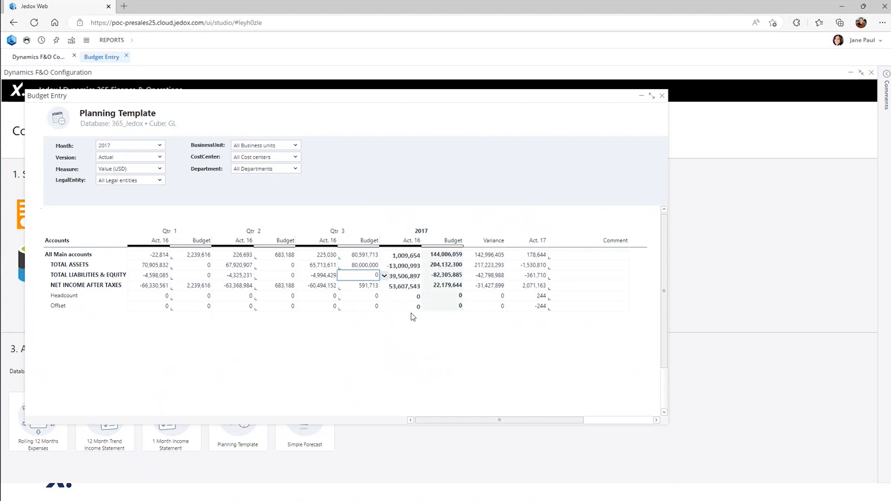
click(366, 267)
click(369, 277)
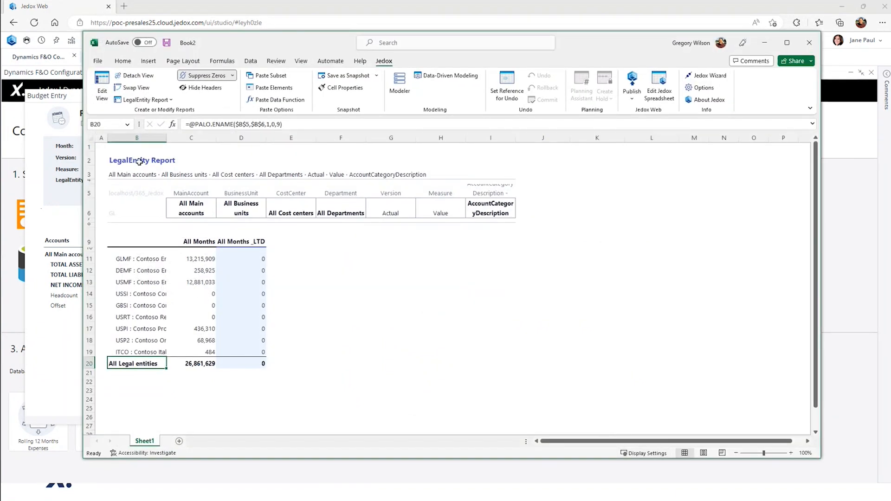
Step: Switch to Excel and open the All LE Plan report from the GL cube of the 365_Jedox database
click(155, 101)
scroll(193, 140, down, 5)
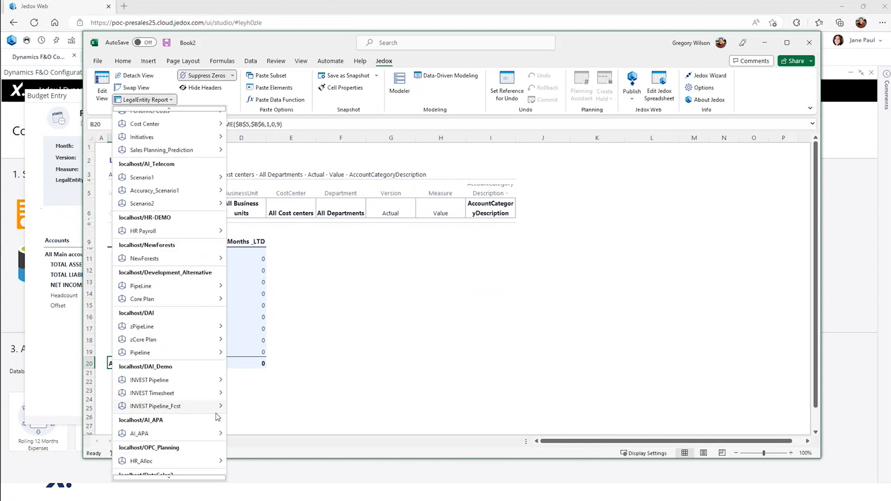
mouse_move(193, 448)
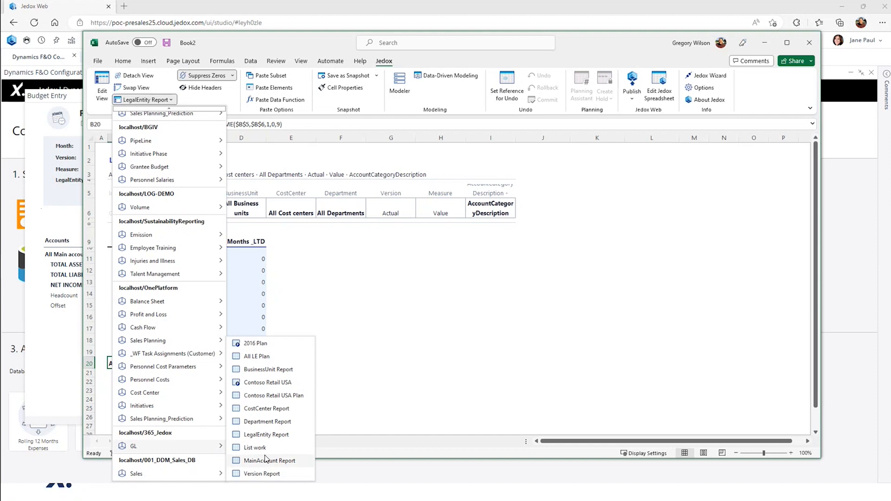
click(261, 358)
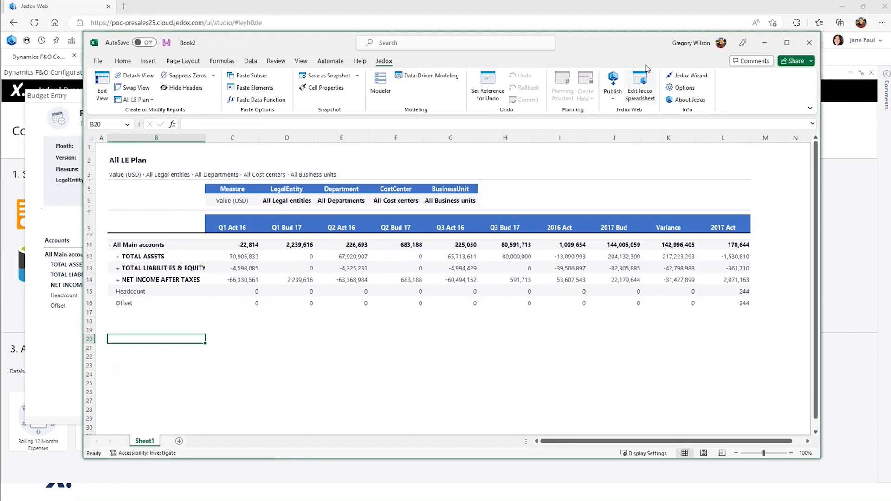
drag(607, 45, 623, 95)
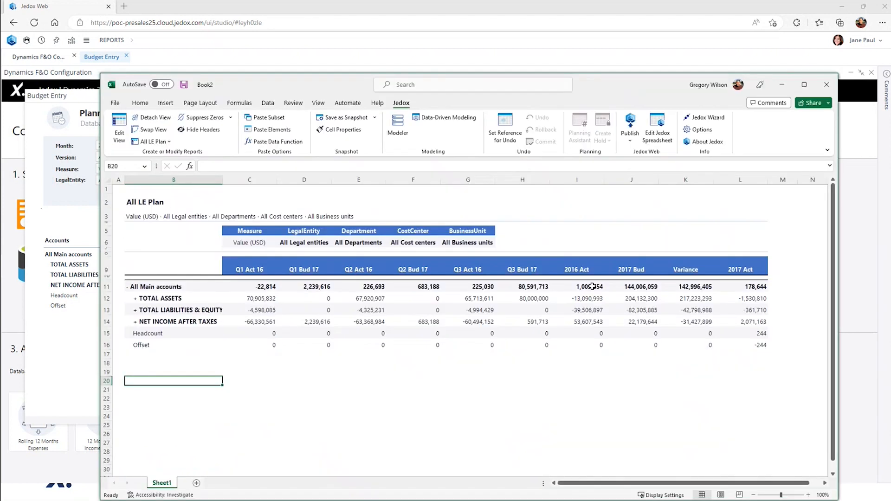
Step: Check the Q3 Bud 17 value of Total Assets, expand it down to the bank accounts, and collapse it again
click(526, 301)
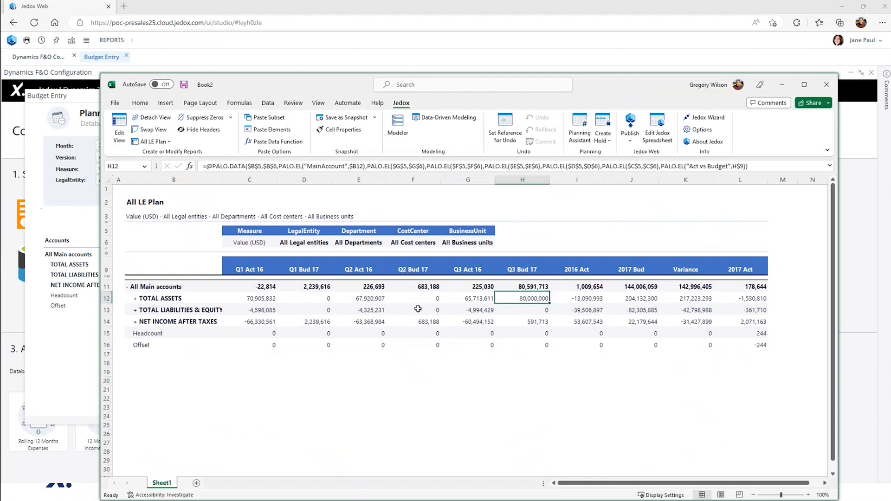
click(162, 300)
click(161, 299)
click(165, 310)
click(164, 310)
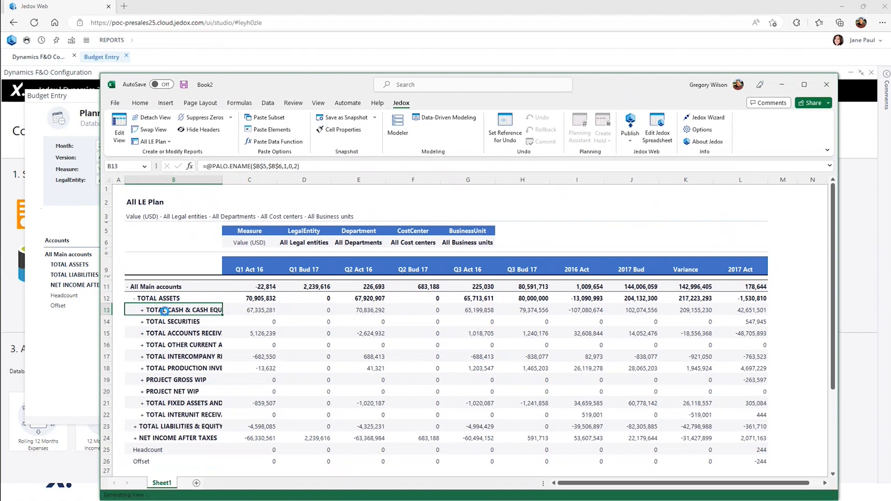
click(150, 297)
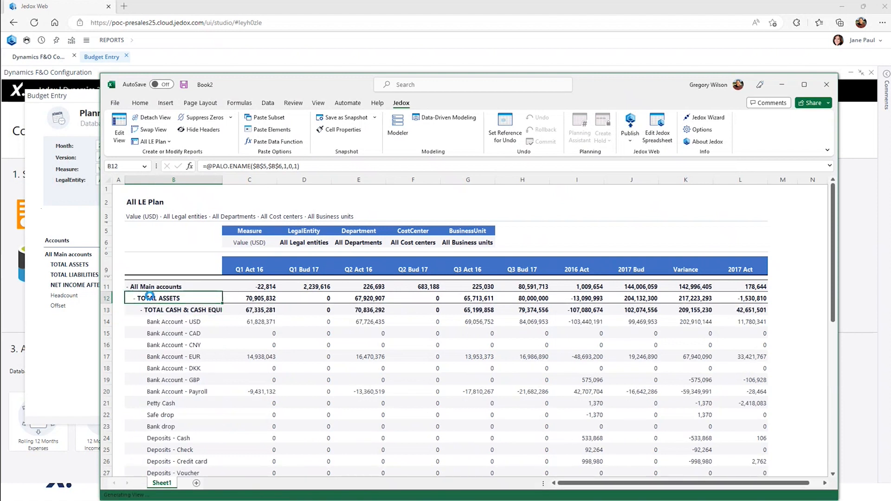
Step: Browse the legal entities available for the report's LegalEntity filter, keeping All Legal entities selected
click(307, 242)
double_click(307, 242)
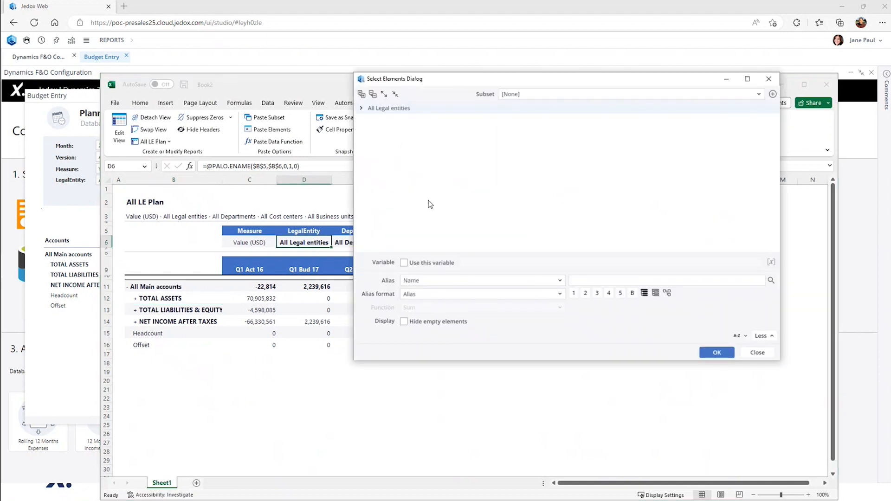
click(363, 111)
scroll(413, 174, down, 5)
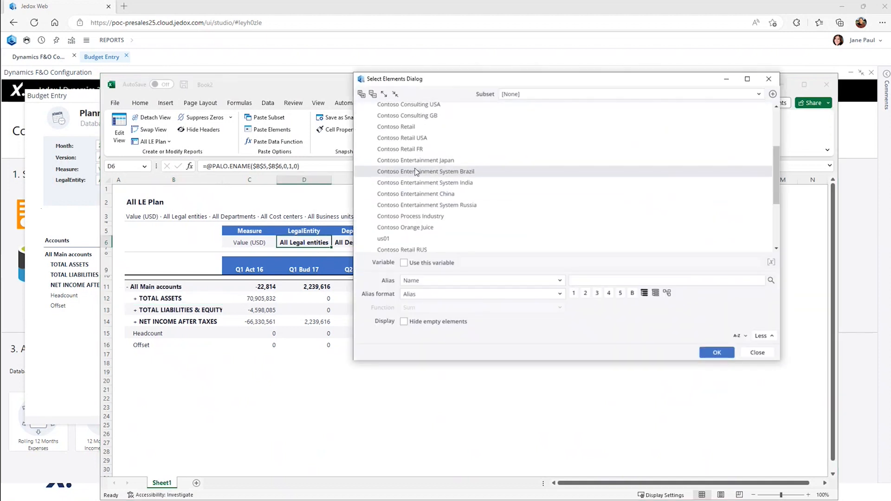
click(757, 352)
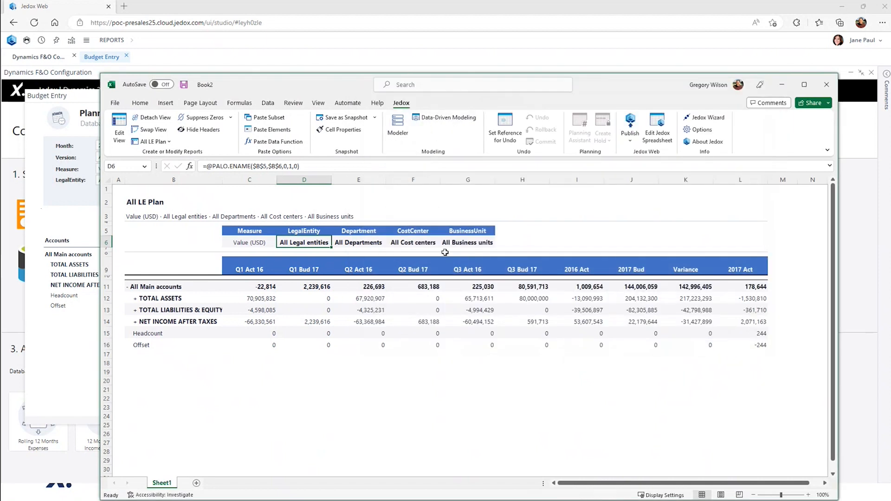
Step: Use the Planning Assistant to splash an absolute value of 100m into the Q3 Bud 17 cell of Total Assets
click(523, 298)
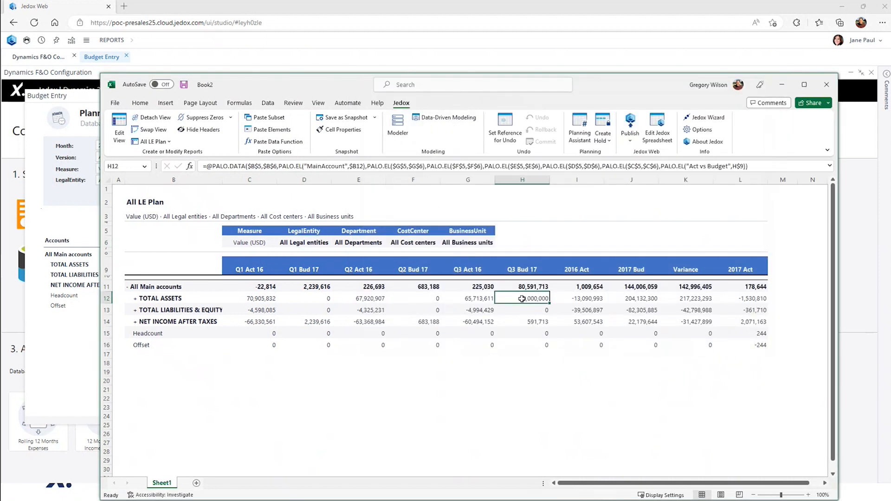
right_click(522, 298)
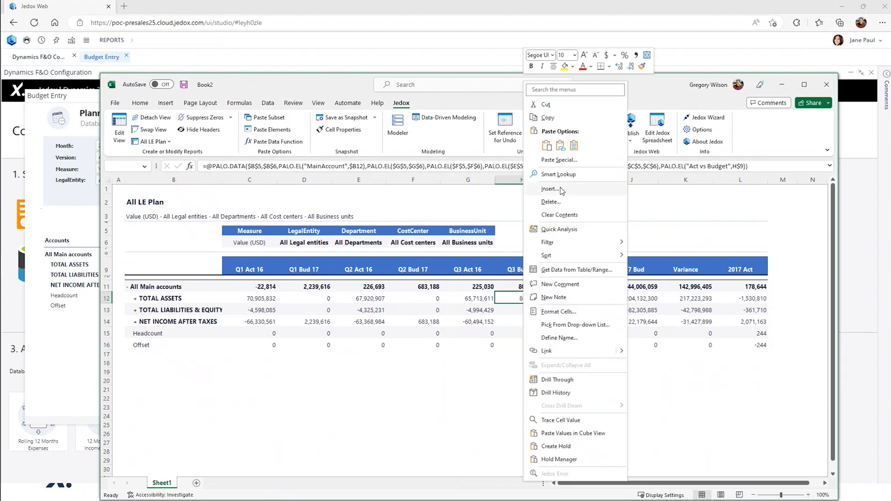
click(484, 149)
click(580, 128)
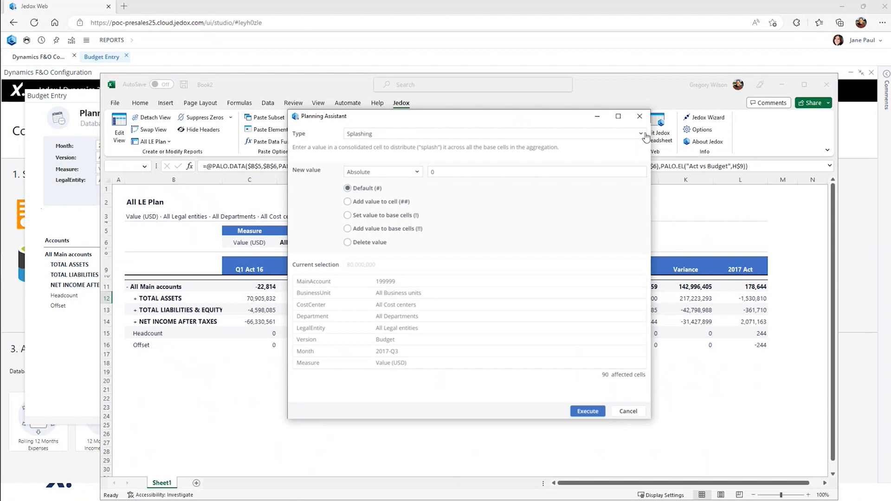
double_click(432, 173)
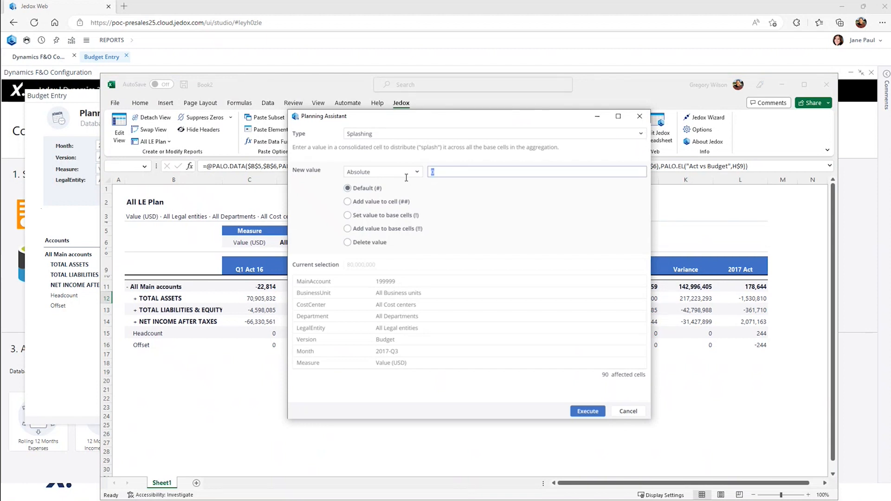
text(100m)
click(588, 412)
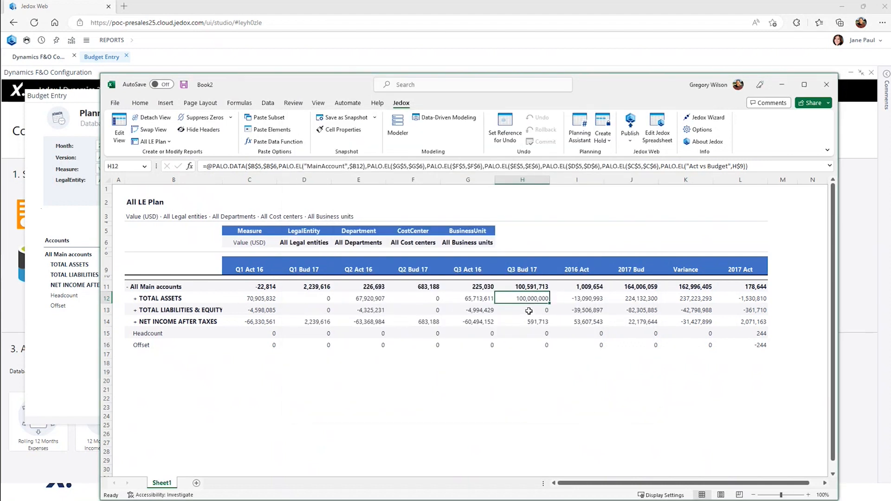
Step: Check the Qtr 3 Budget of Total Assets in the Jedox Web Planning Template, and return to the Excel report
click(529, 310)
click(533, 298)
drag(617, 95, 633, 366)
click(607, 309)
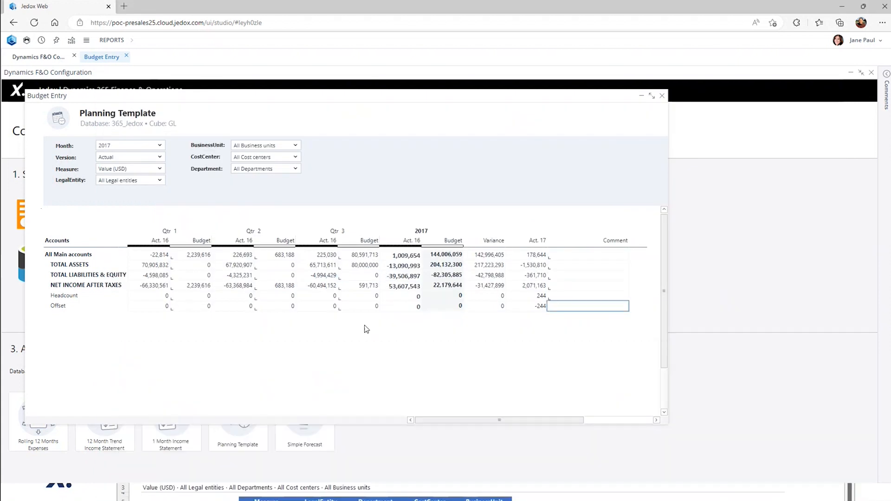
click(367, 267)
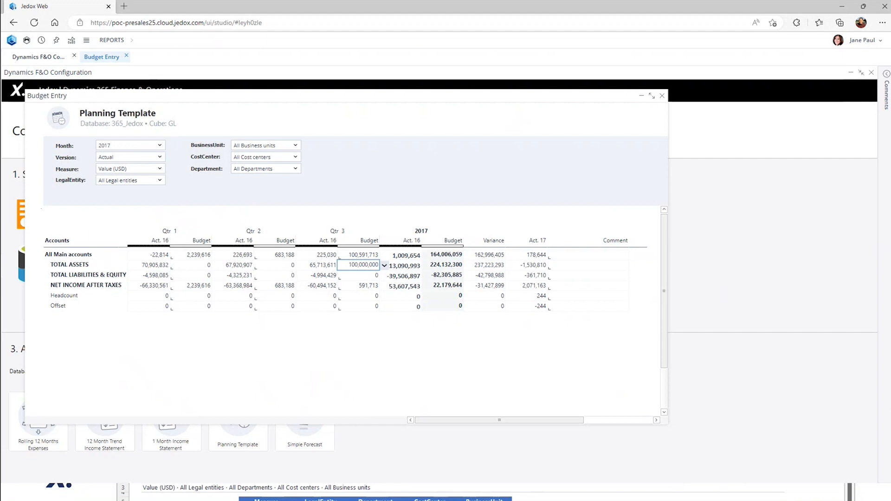
key(alt+Tab)
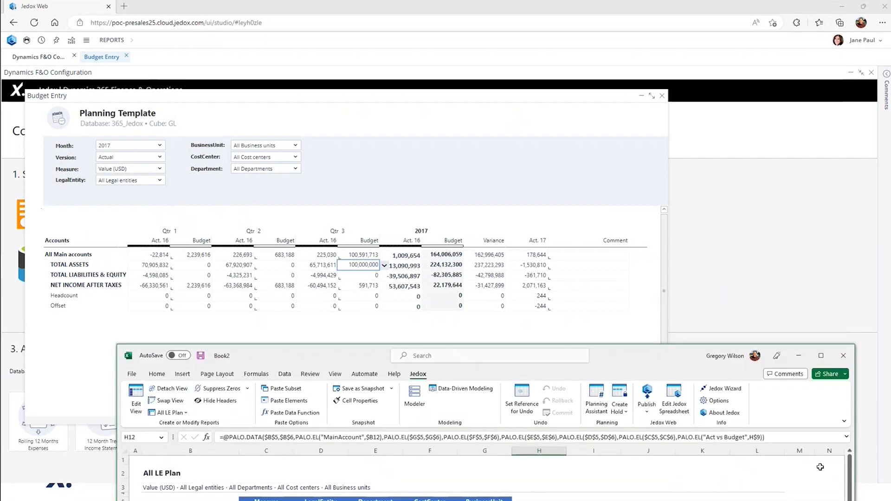
drag(650, 355, 606, 90)
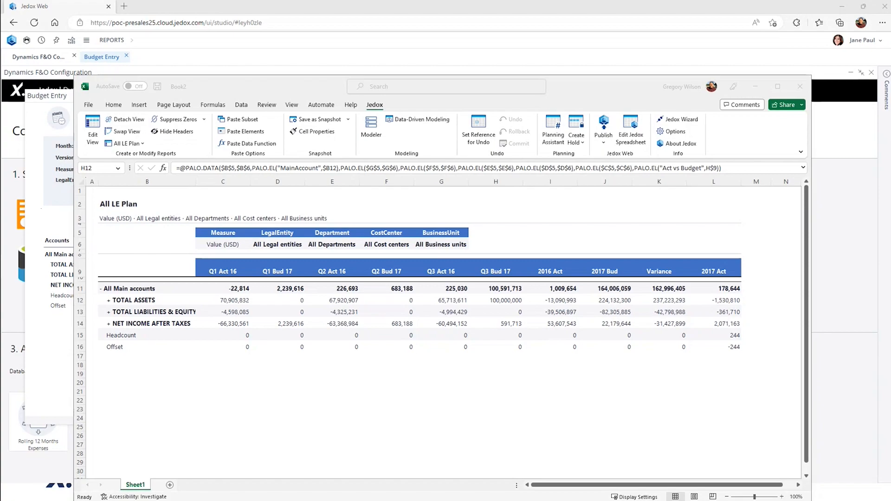
Step: Switch to Power BI, open the D365 Dashboard, and set the Q3 Bud 17 value of Total Assets to #200m
key(alt+Tab)
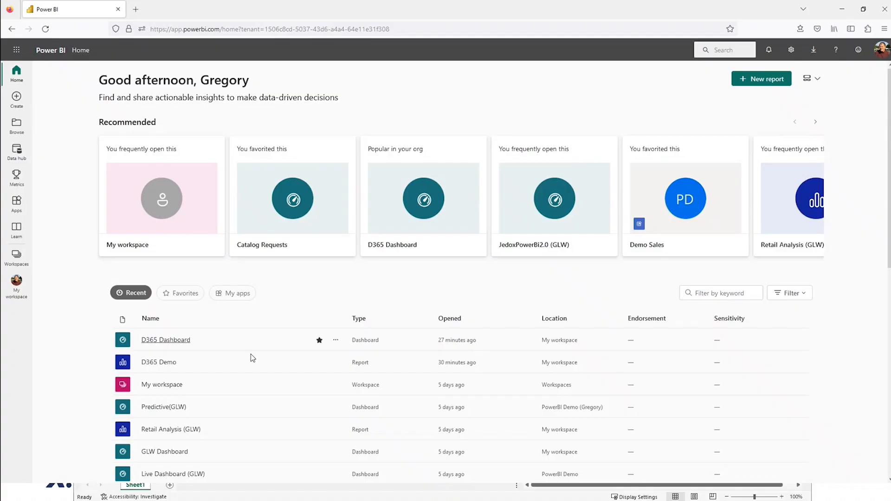
click(164, 342)
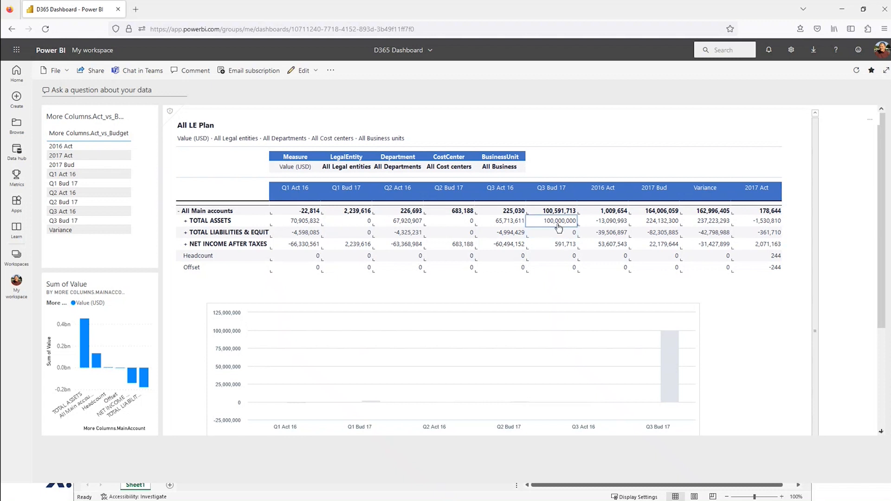
text(#200m)
key(Return)
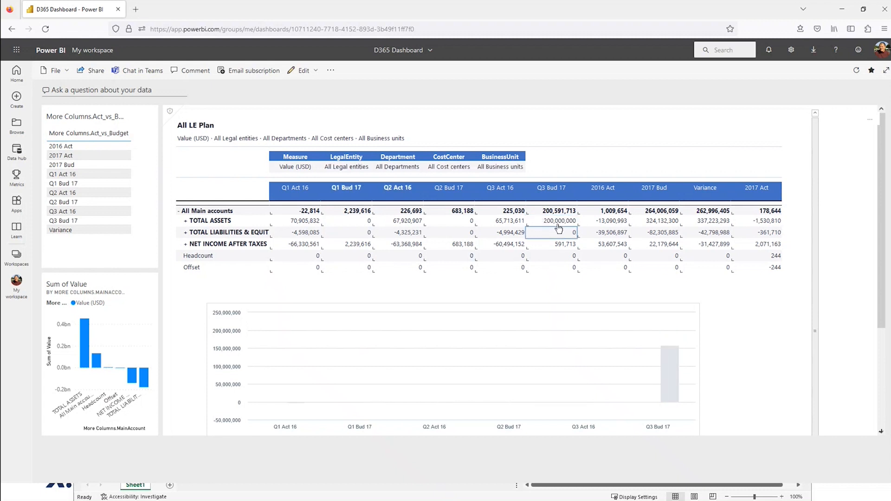
right_click(557, 225)
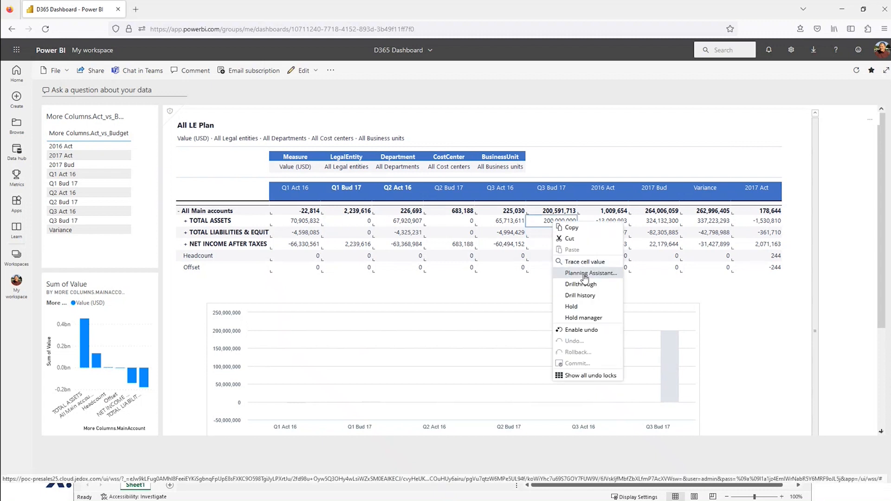
click(544, 235)
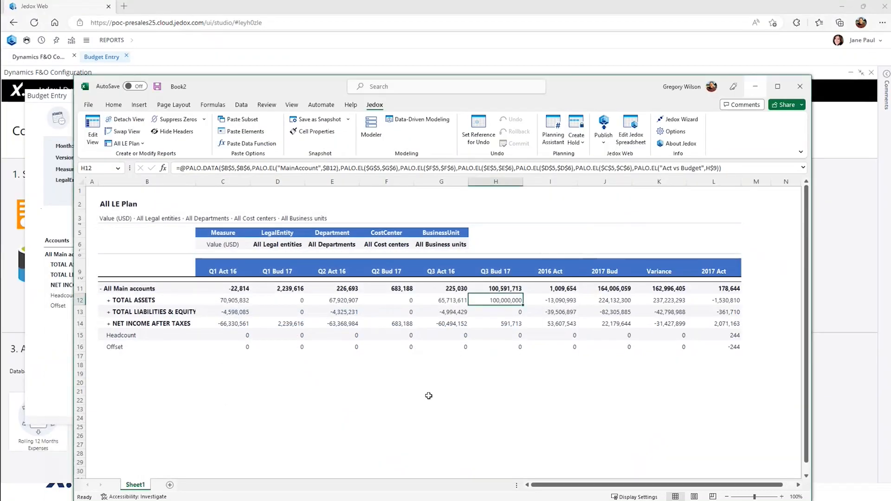
Step: Switch to Excel, recalculate the All LE Plan report, and close the workbook window
key(F9)
click(799, 87)
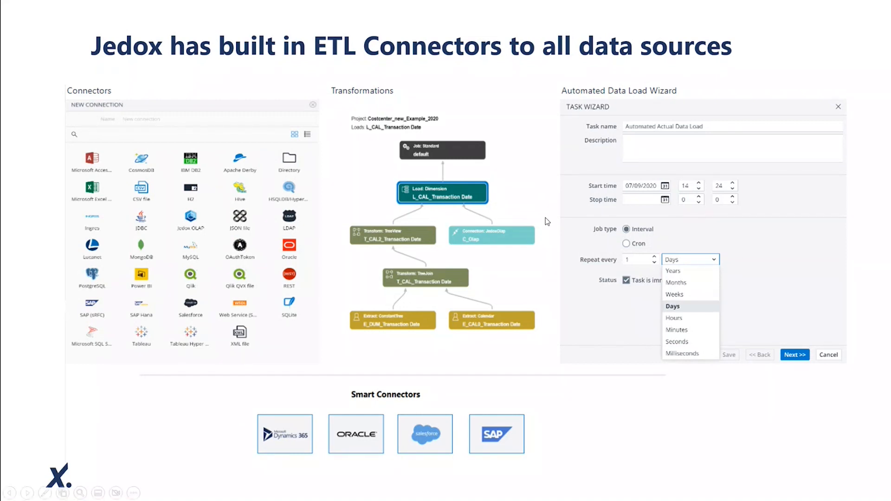
Step: In PowerPoint, update the Jedox data on the All LE Plan slide, present that slide again, and advance to the following slide
click(501, 241)
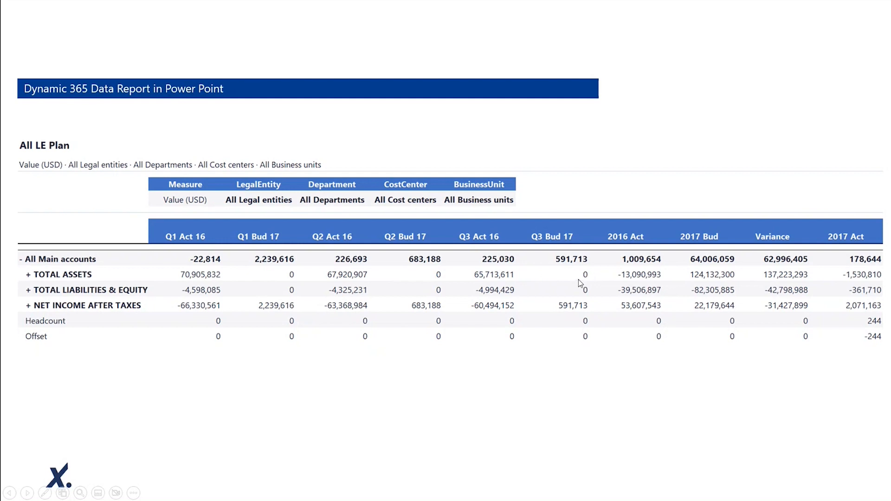
key(Escape)
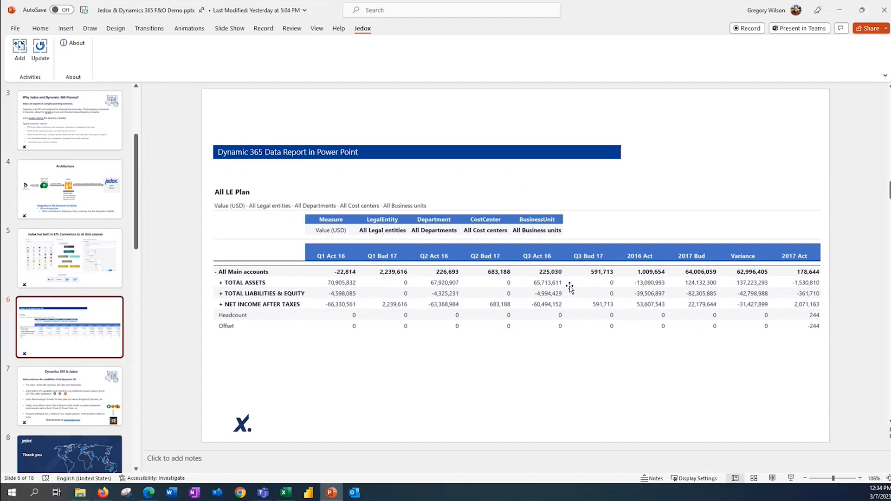
click(41, 53)
click(794, 479)
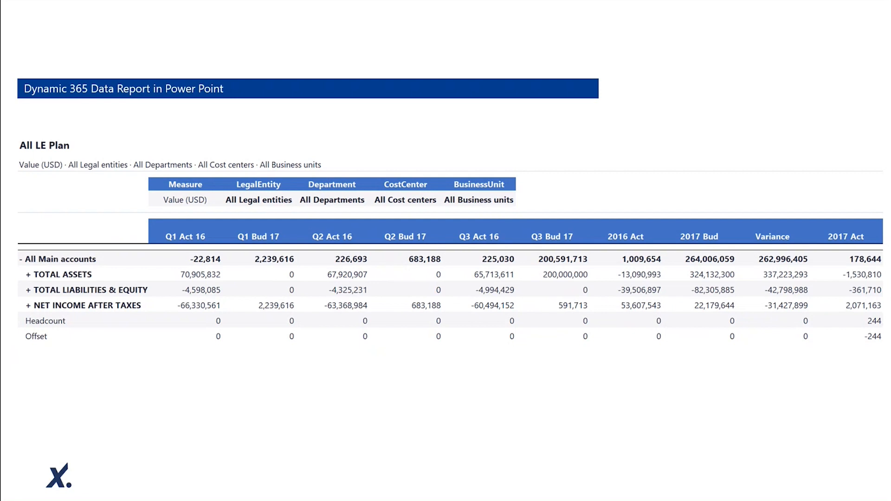
key(Right)
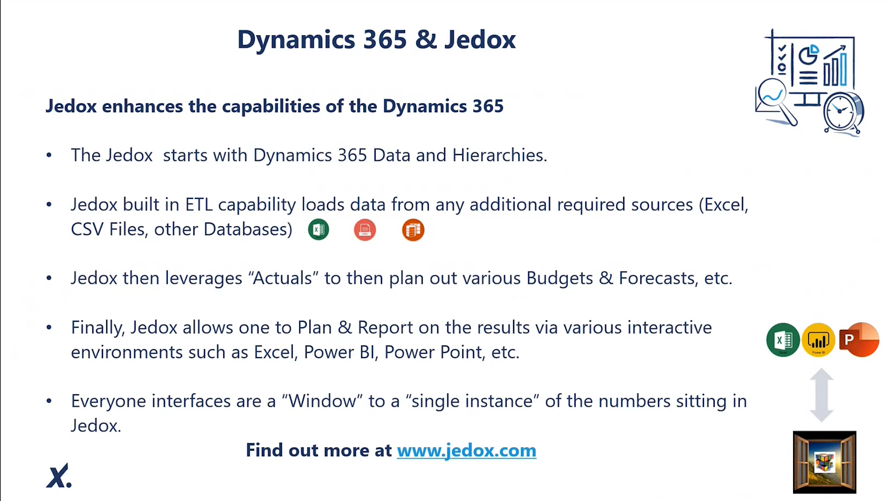